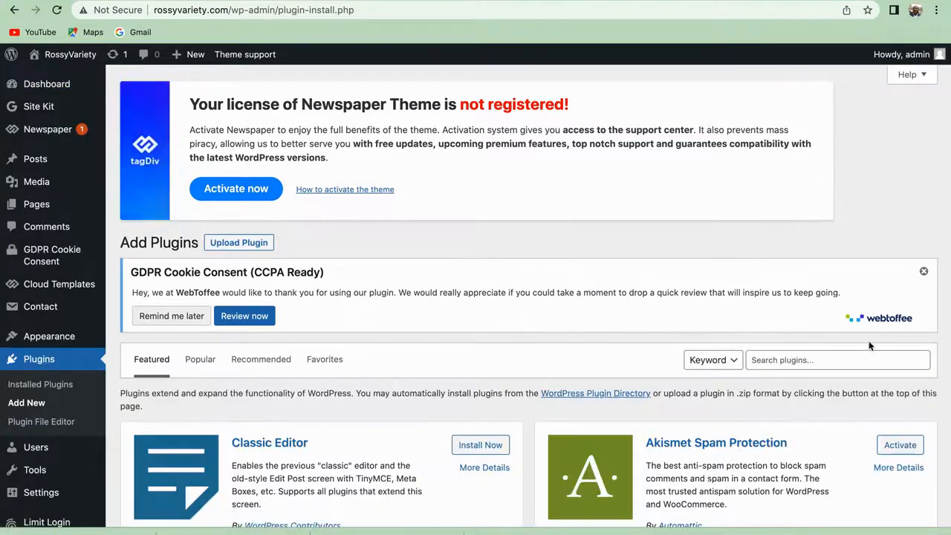
Step: Find the WP Sitemap Page plugin by searching for "wp sitemap", then install and activate it
left_click(791, 360)
type("w")
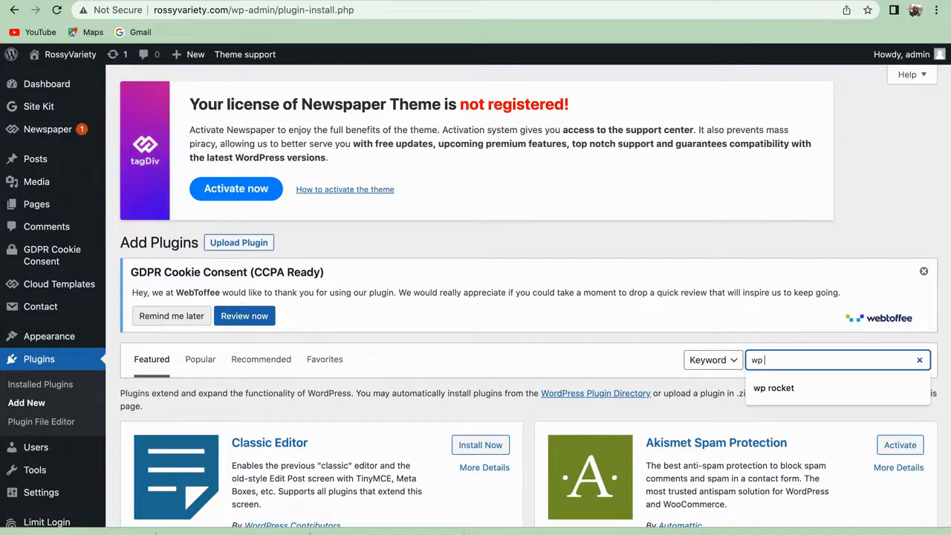
type("p si")
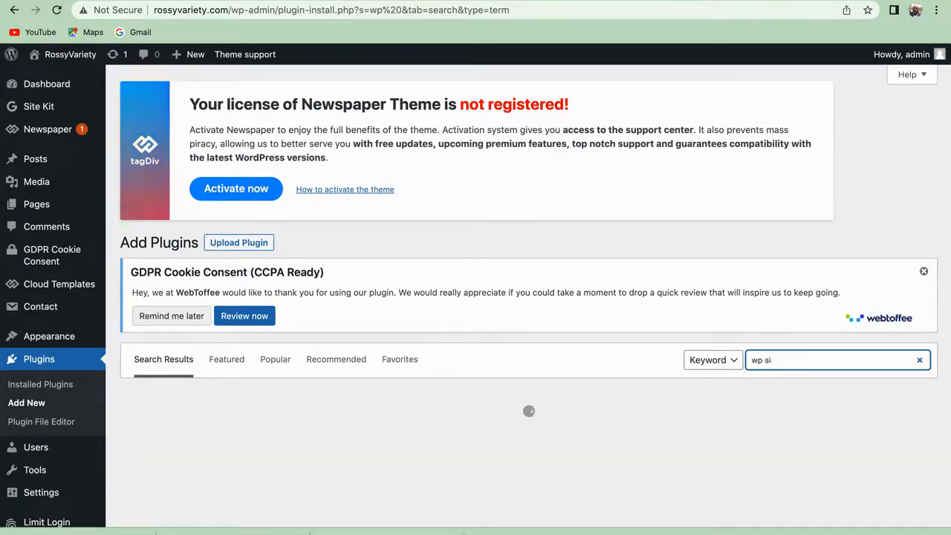
type("temap")
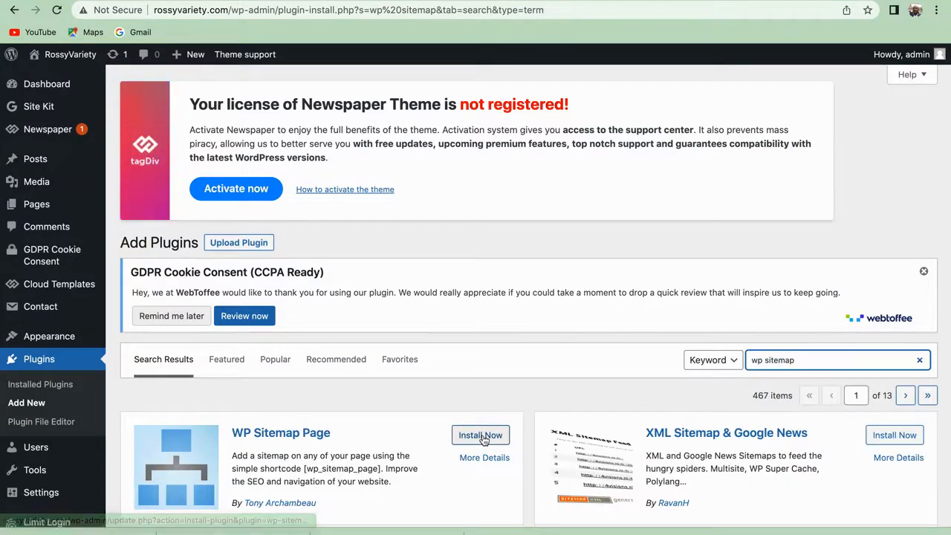
left_click(483, 441)
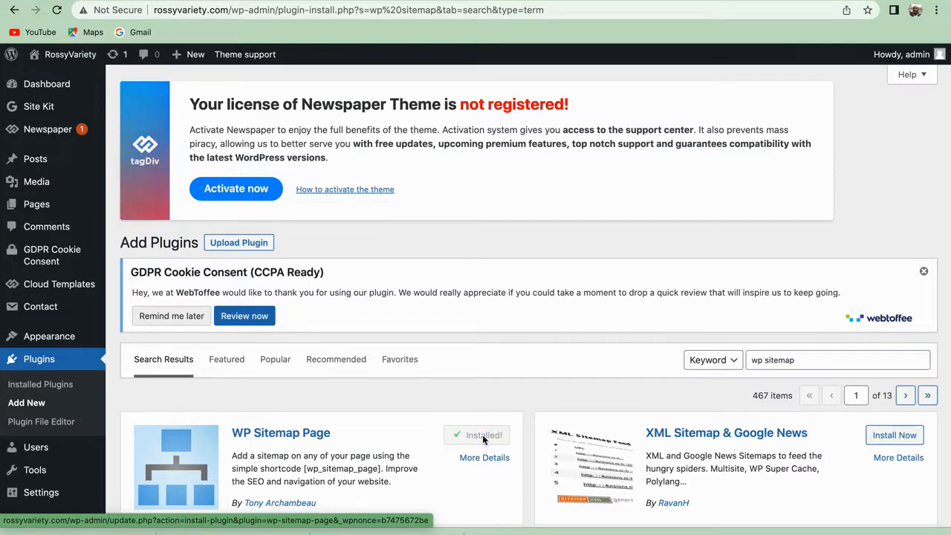
left_click(485, 436)
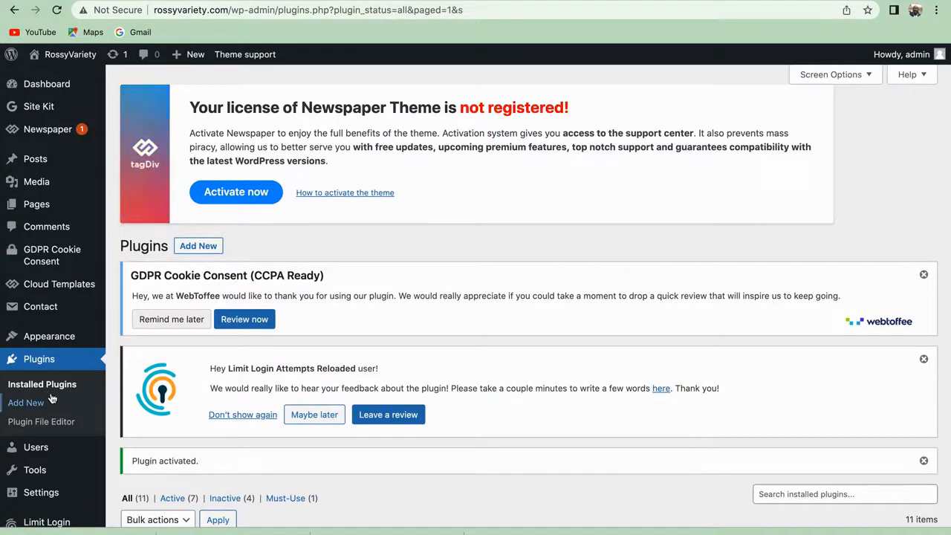
Step: Open the WP Sitemap Page plugin's settings and select the [wp_sitemap_page only="post"] shortcode
scroll(52, 399, "down", 1)
scroll(45, 398, "down", 1)
scroll(46, 431, "up", 2)
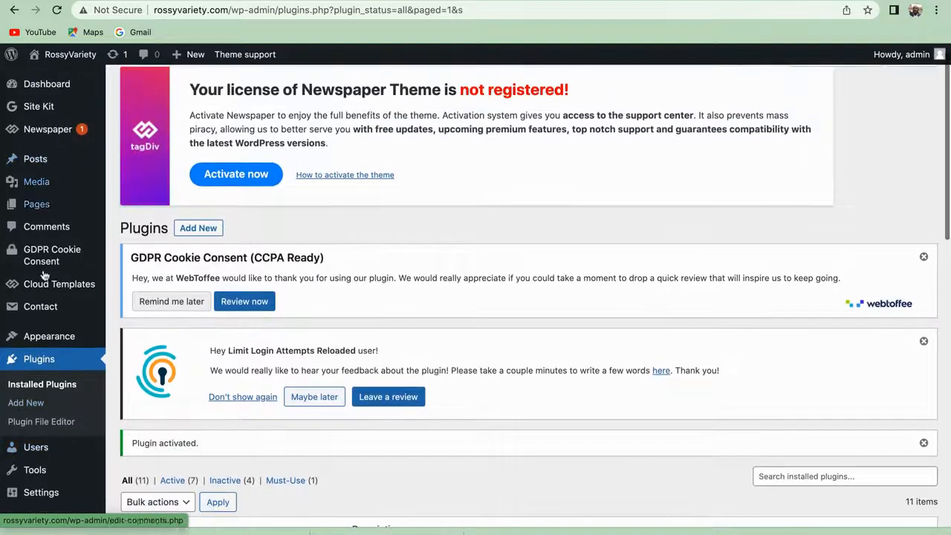
scroll(46, 394, "down", 3)
mouse_move(42, 443)
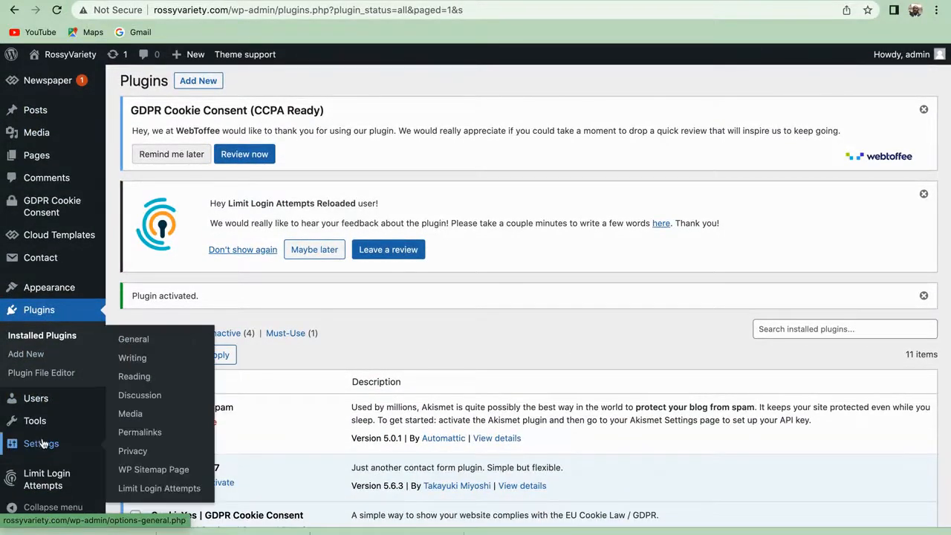
left_click(151, 469)
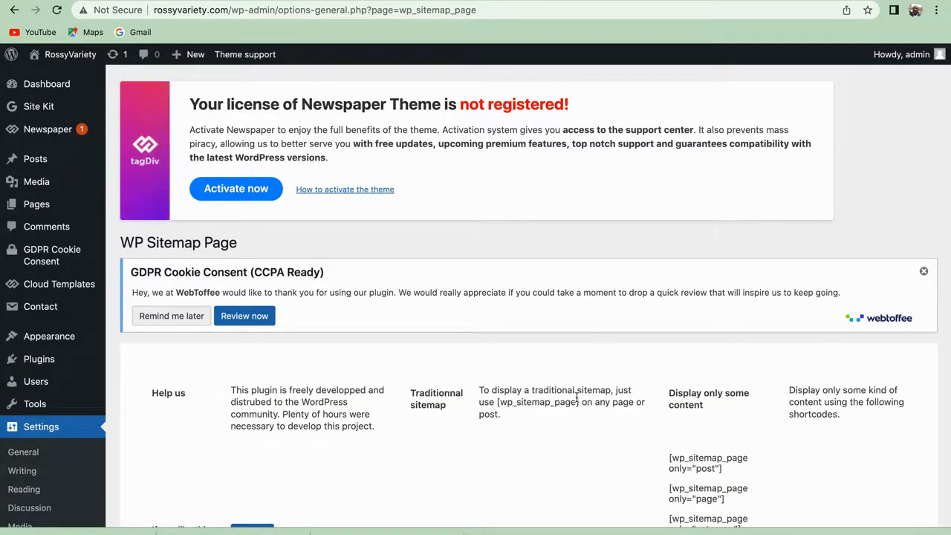
scroll(583, 400, "down", 3)
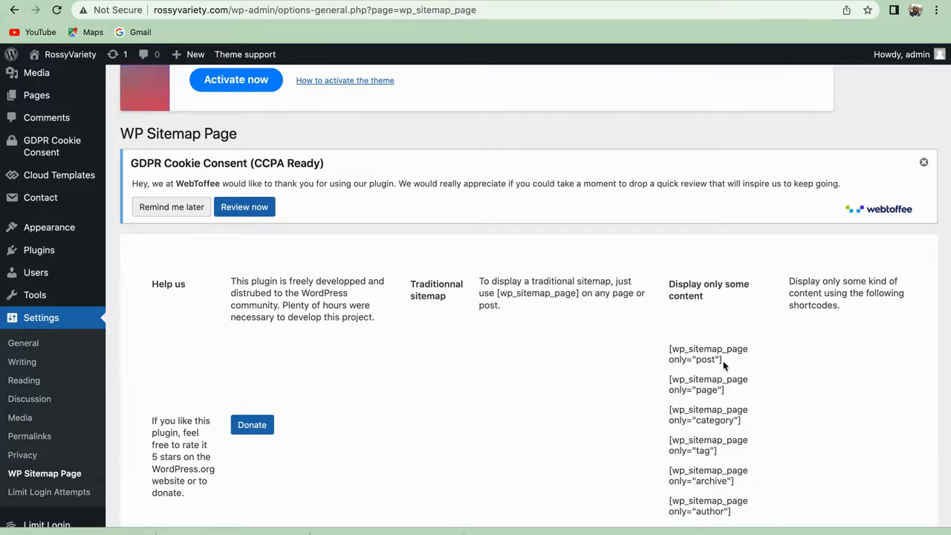
left_click_drag(724, 364, 662, 349)
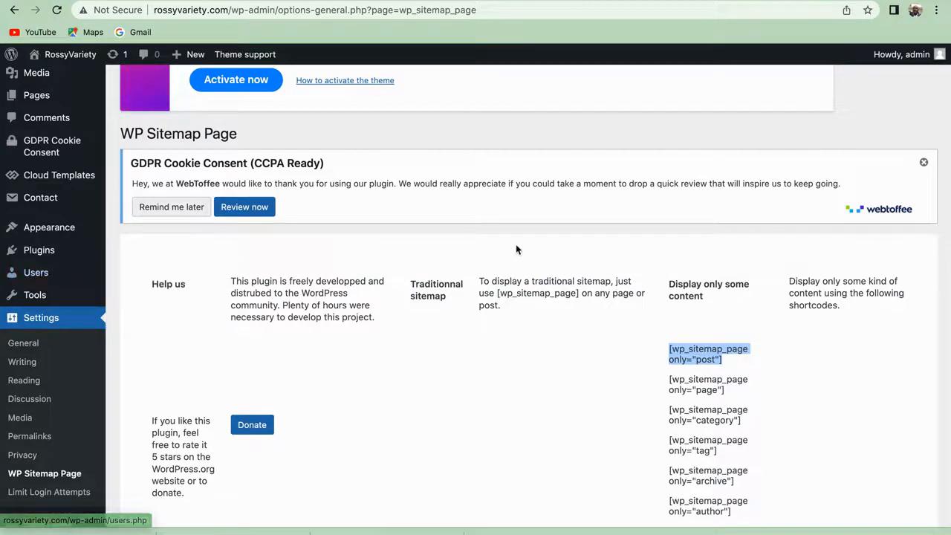
Step: Create a new page, dismiss the block editor welcome dialog and title the page "Sitemap"
scroll(516, 247, "up", 3)
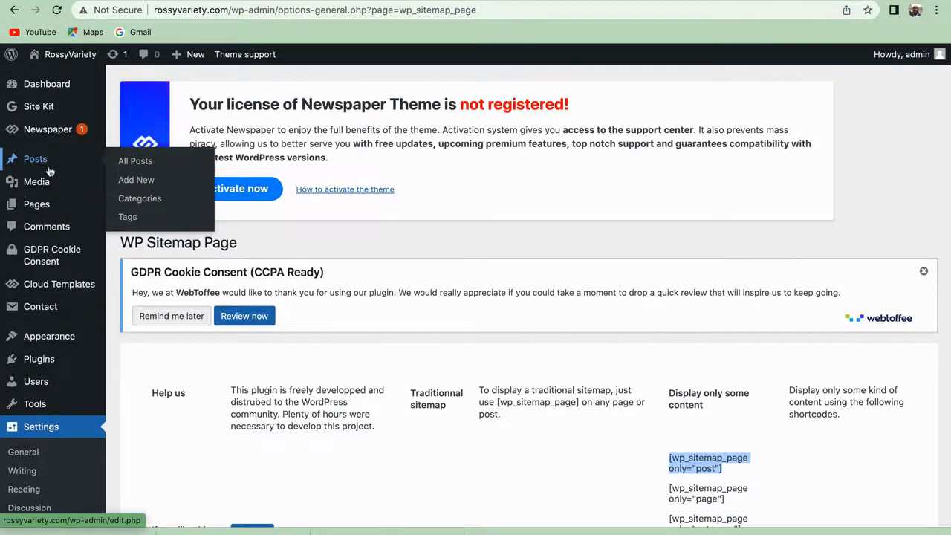
mouse_move(43, 205)
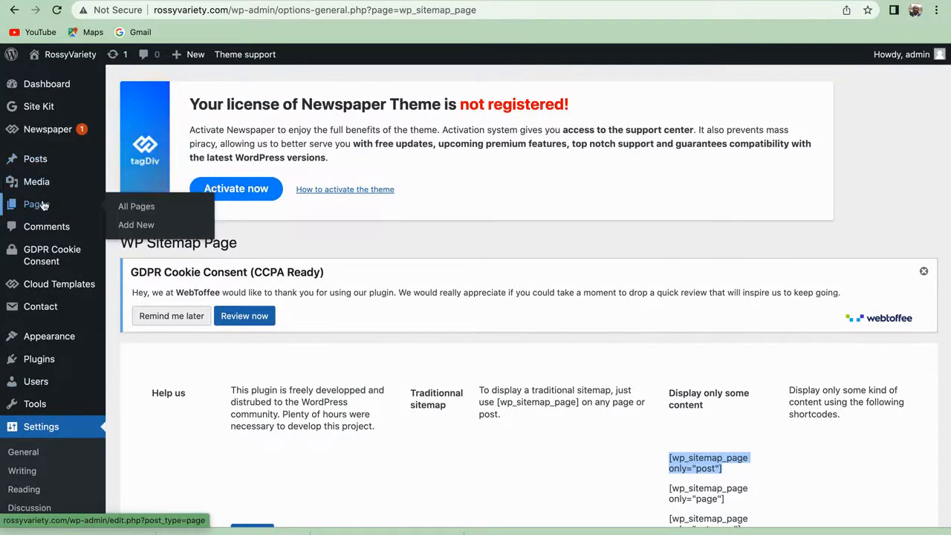
left_click(135, 225)
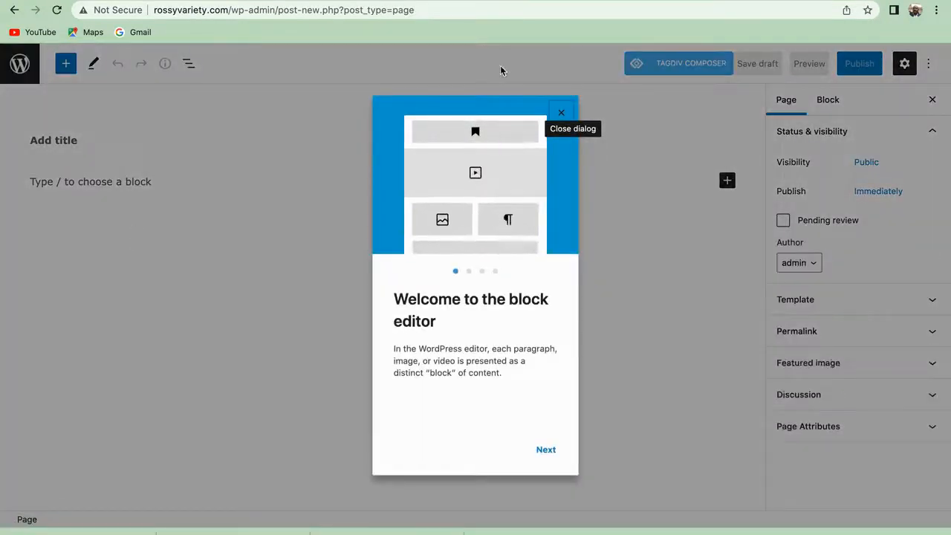
left_click(562, 112)
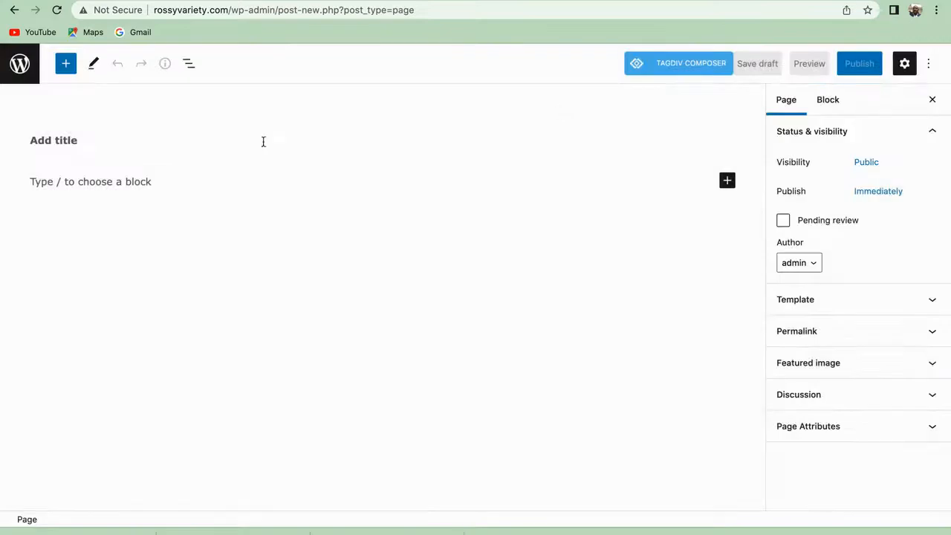
left_click(79, 139)
type("s")
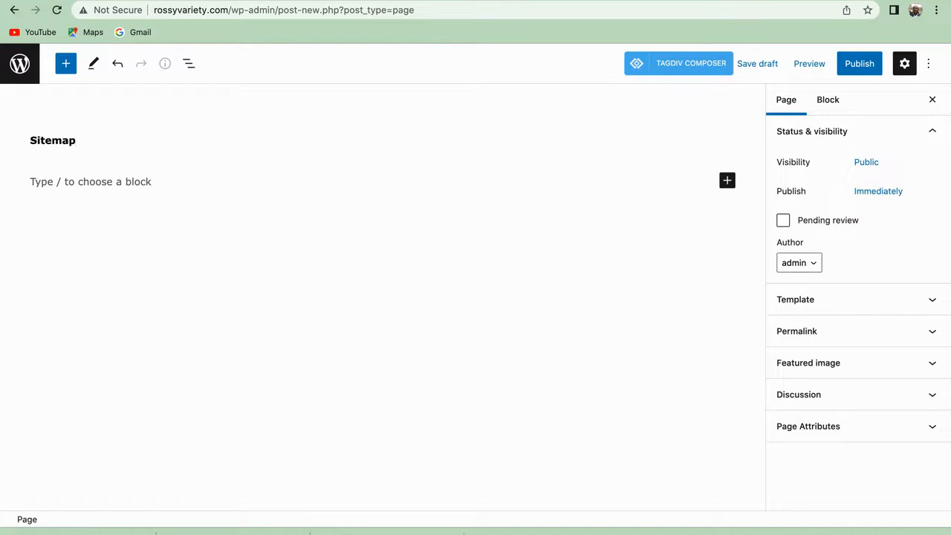
Step: Load rossyvariety.com in a new browser tab and go through its dashboard to the WP Sitemap Page settings
key("ctrl+t")
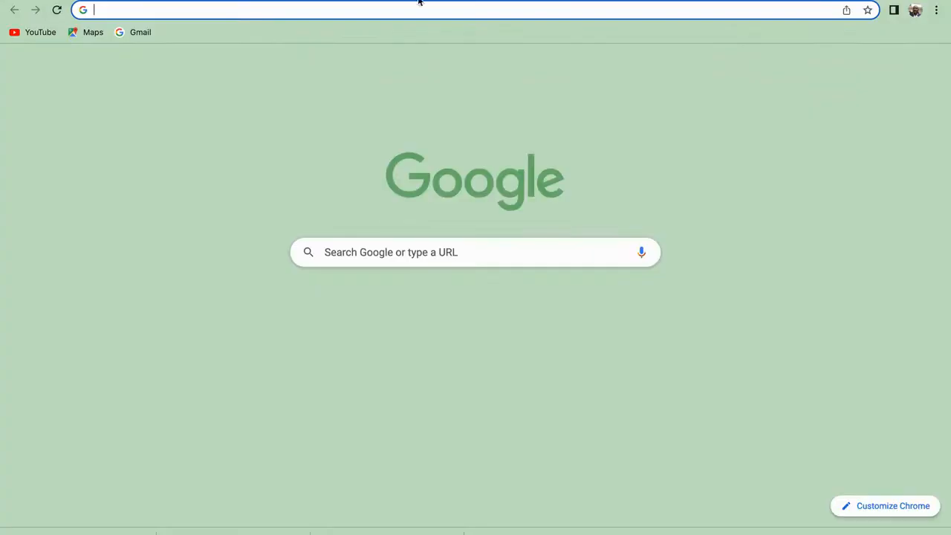
type("rossyvariety.com")
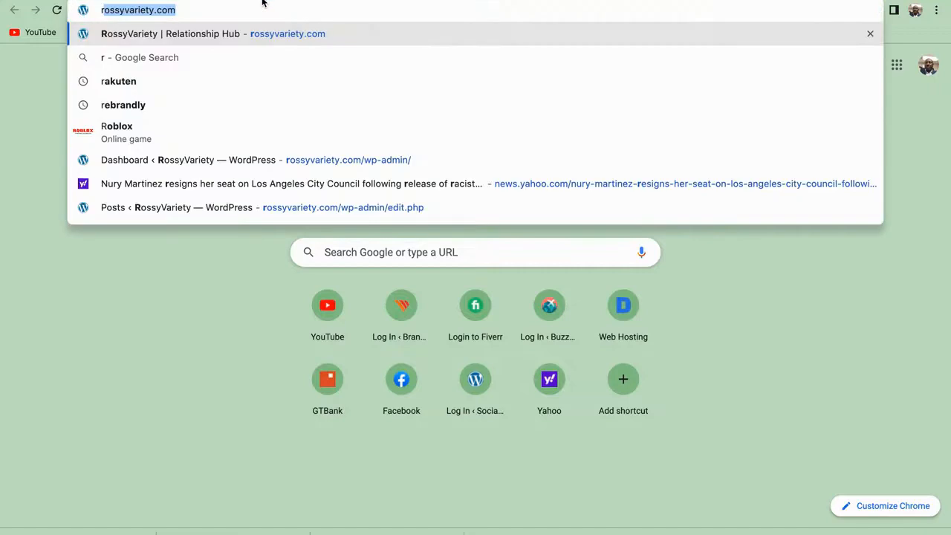
key("Return")
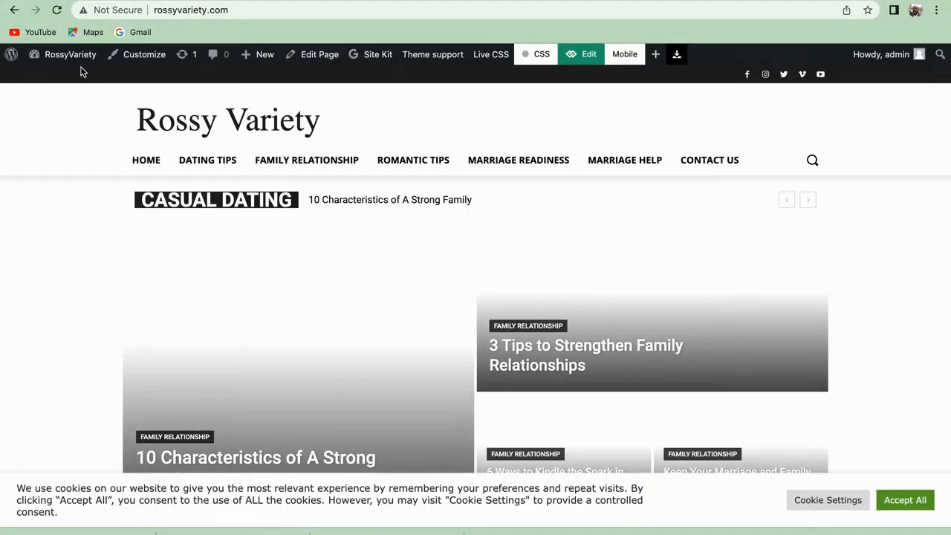
mouse_move(64, 57)
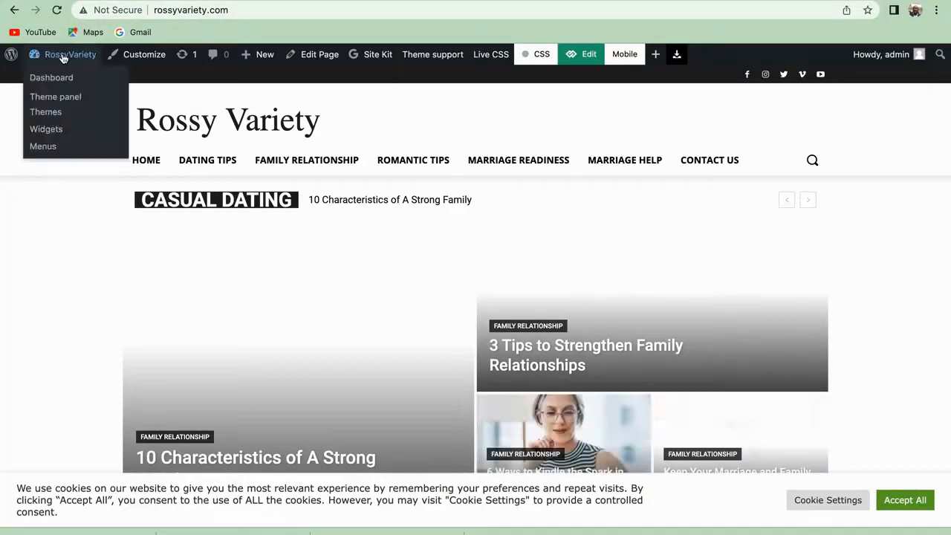
left_click(54, 79)
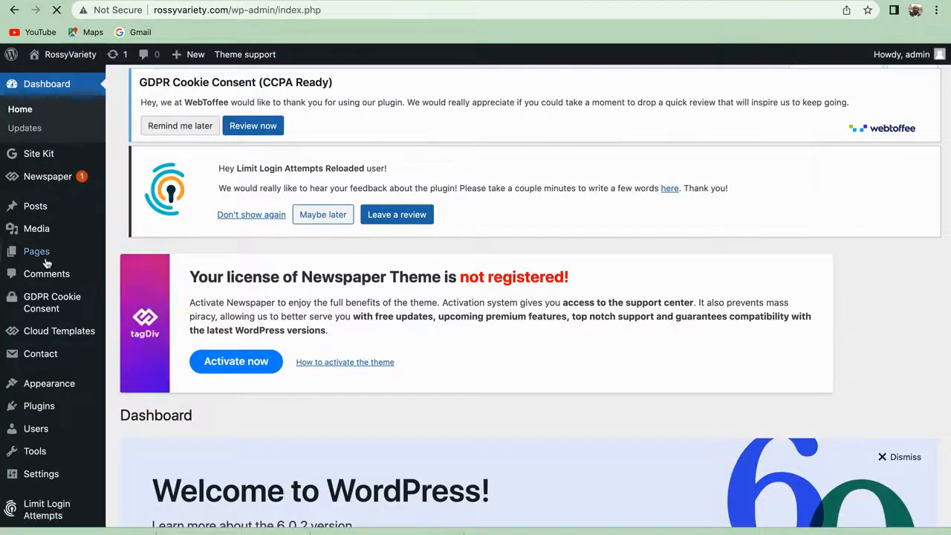
scroll(61, 419, "down", 3)
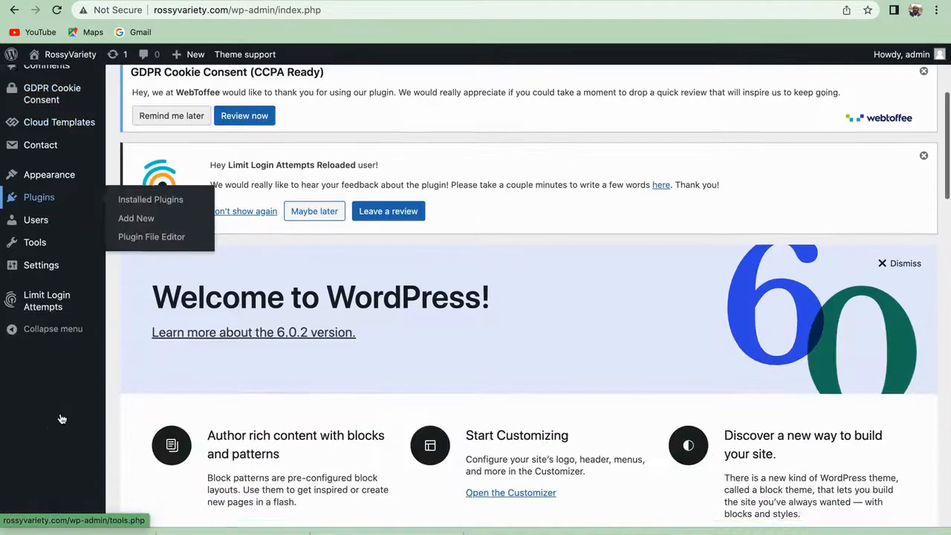
mouse_move(74, 439)
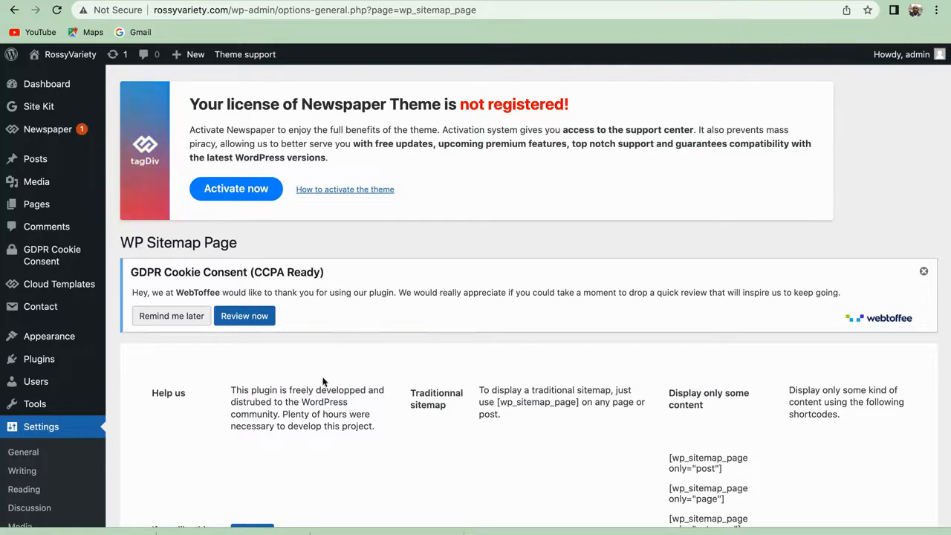
Step: Copy the [wp_sitemap_page only="post"] shortcode and paste it into the body of the Sitemap page
left_click_drag(736, 470, 668, 456)
right_click(697, 462)
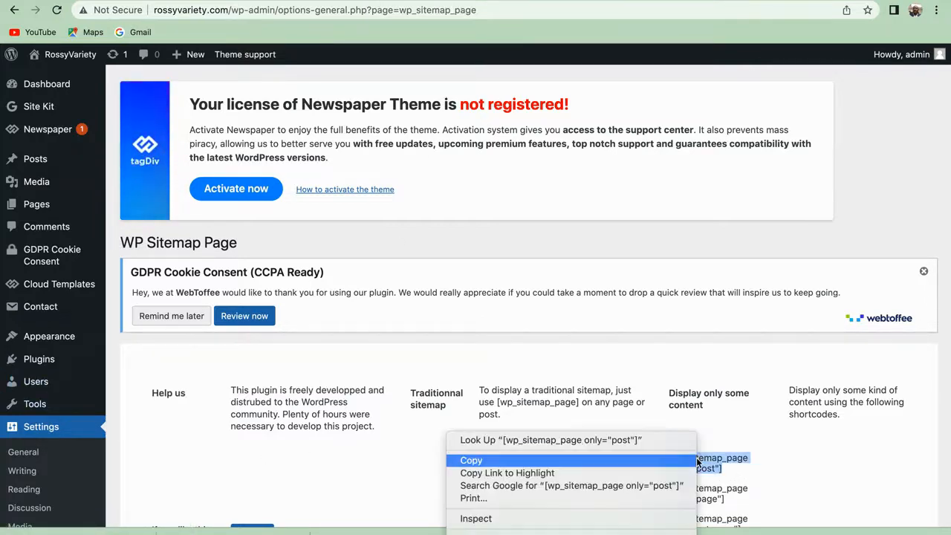
left_click(525, 463)
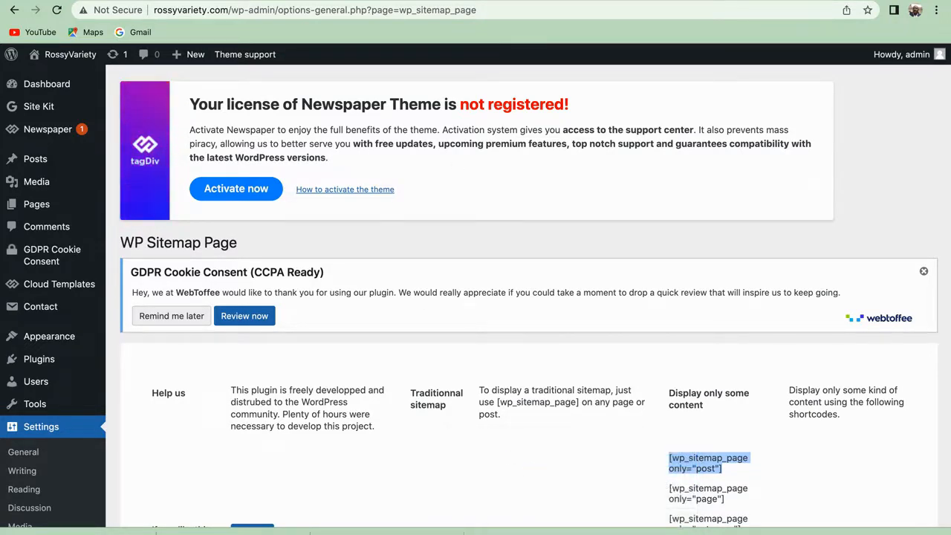
left_click(535, 0)
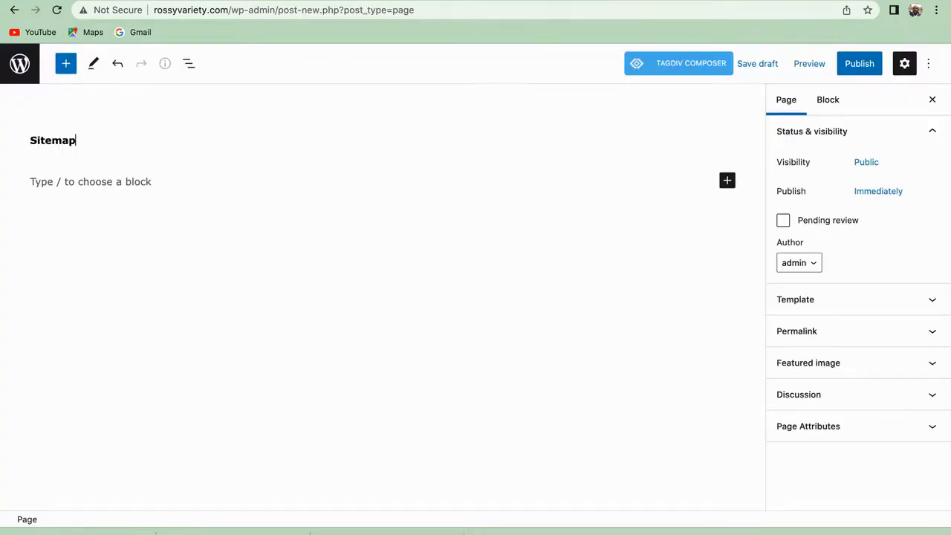
left_click(109, 182)
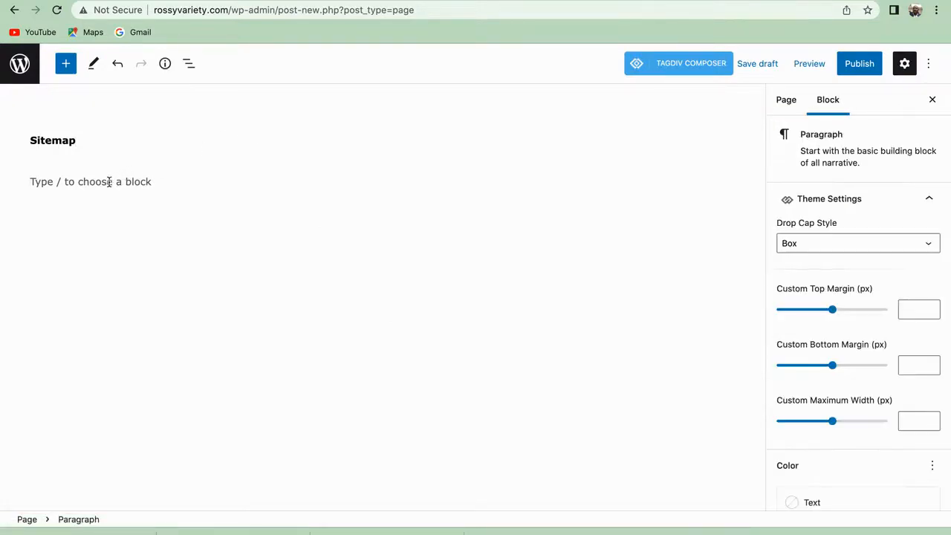
key("ctrl+v")
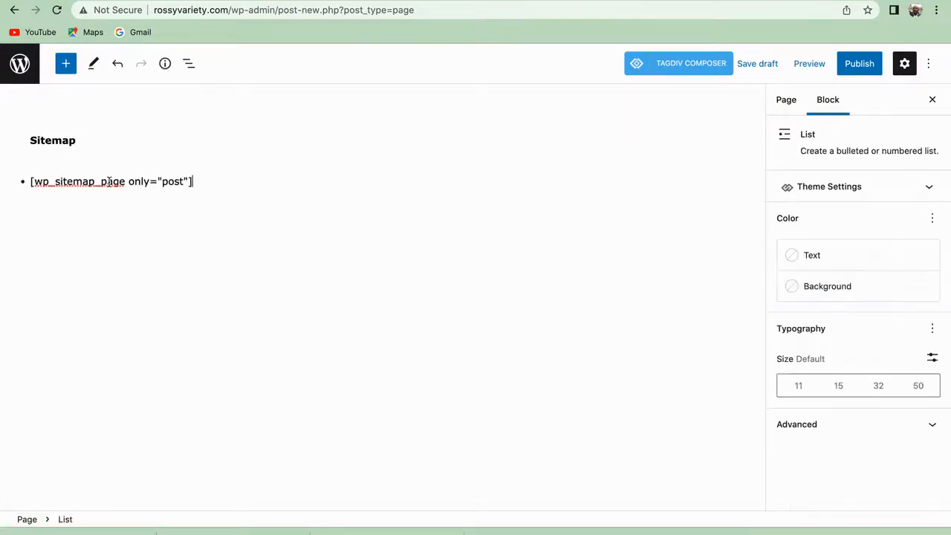
Step: Preview the Sitemap page in a new tab and look through its posts listed by category
left_click(811, 65)
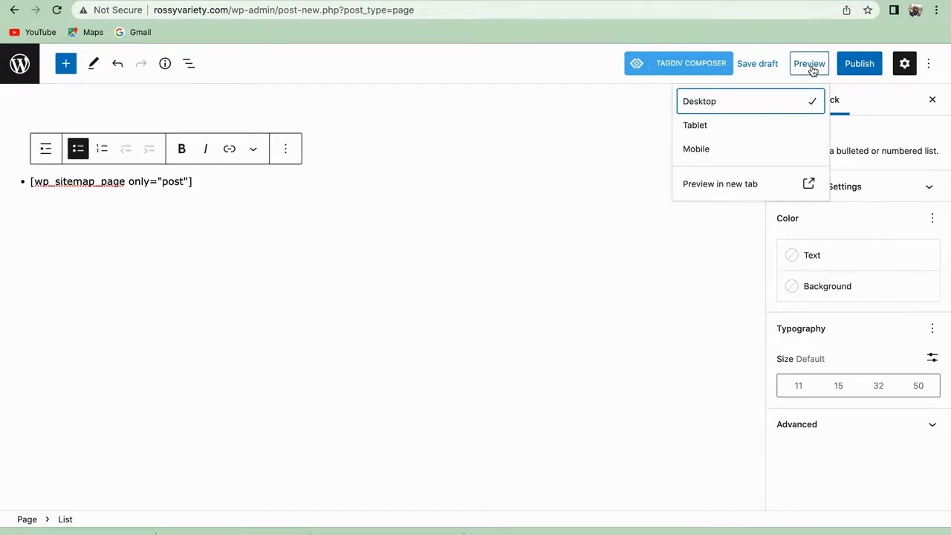
left_click(713, 186)
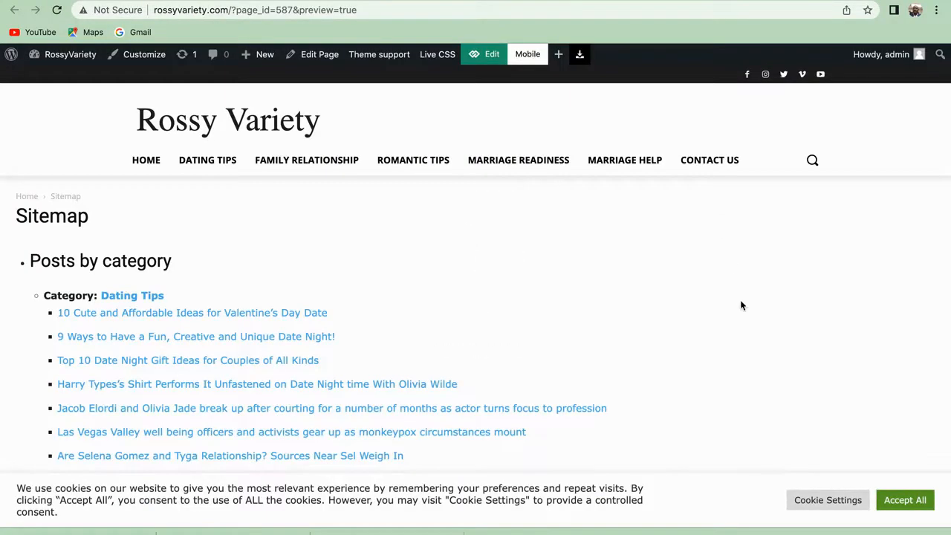
scroll(740, 305, "down", 15)
scroll(740, 305, "down", 11)
scroll(740, 305, "up", 10)
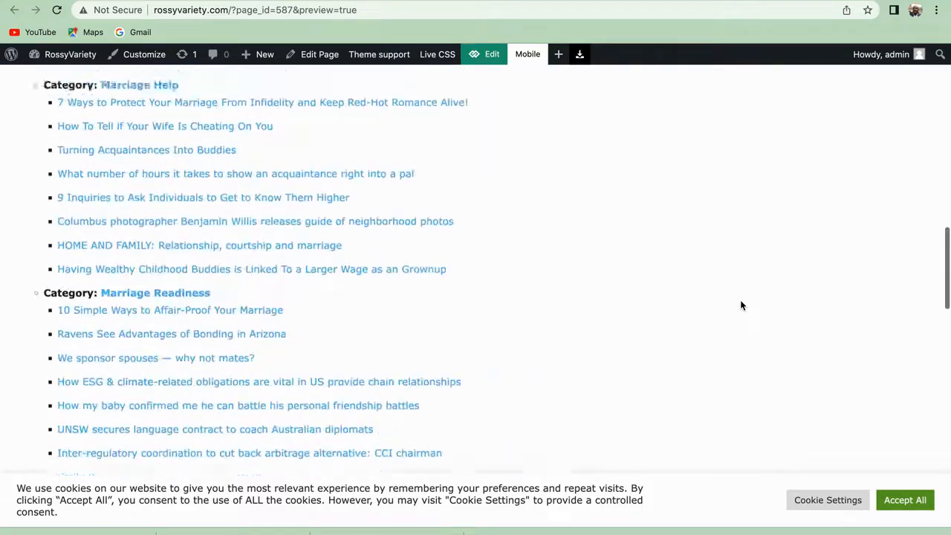
scroll(741, 304, "up", 15)
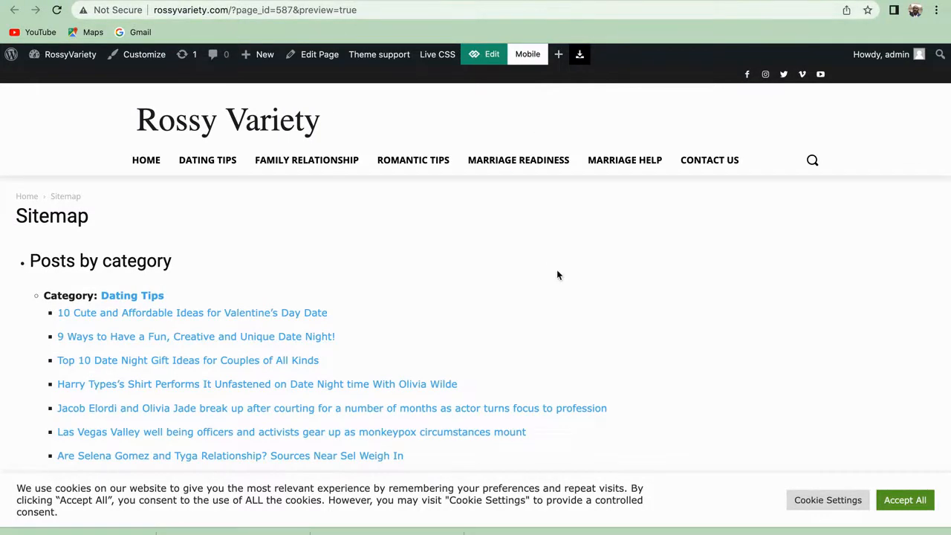
scroll(558, 274, "down", 5)
scroll(558, 274, "up", 5)
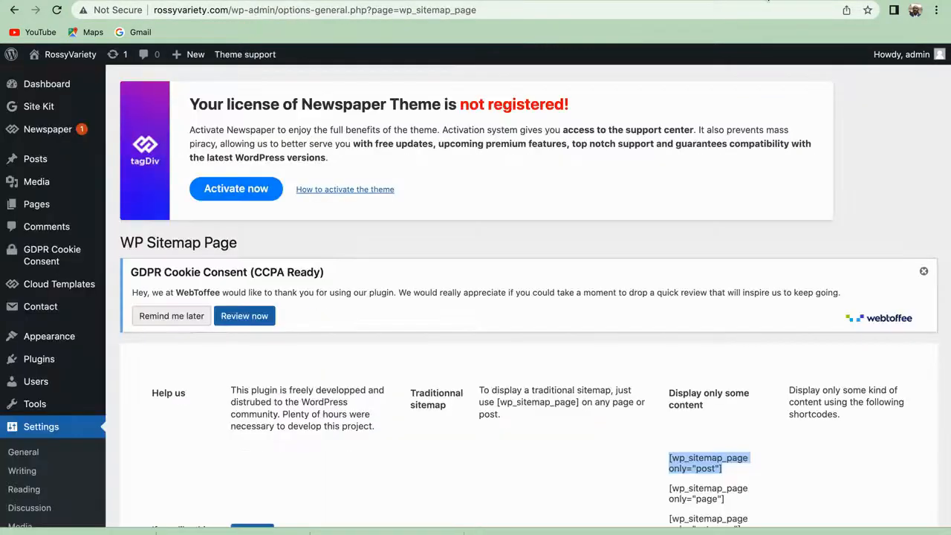
Step: Return to the WP Sitemap Page settings and copy the [wp_sitemap_page only="page"] shortcode
scroll(646, 454, "down", 2)
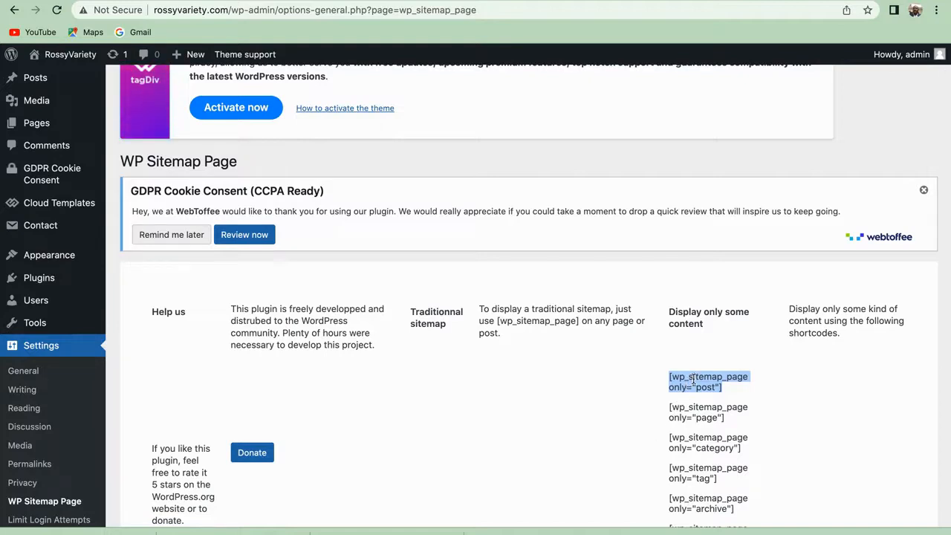
left_click_drag(738, 422, 667, 415)
right_click(685, 407)
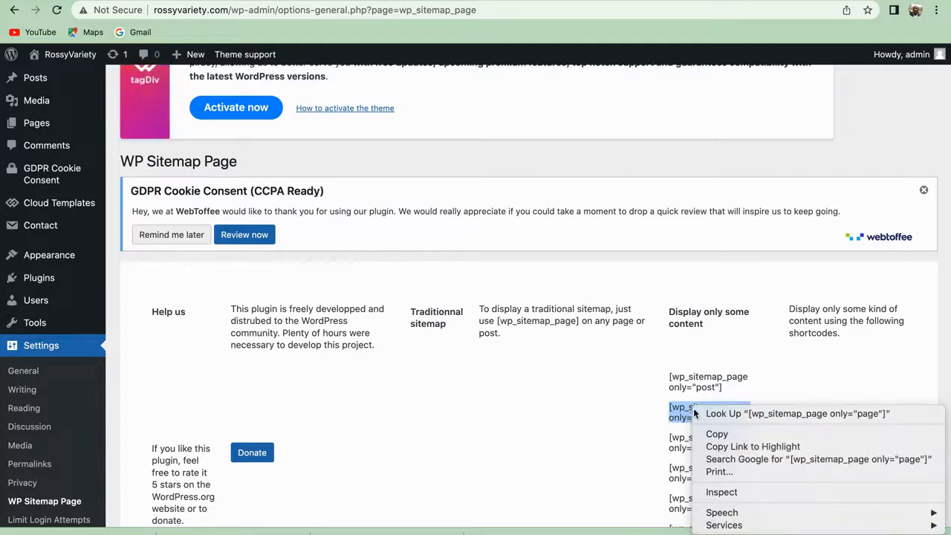
left_click(712, 433)
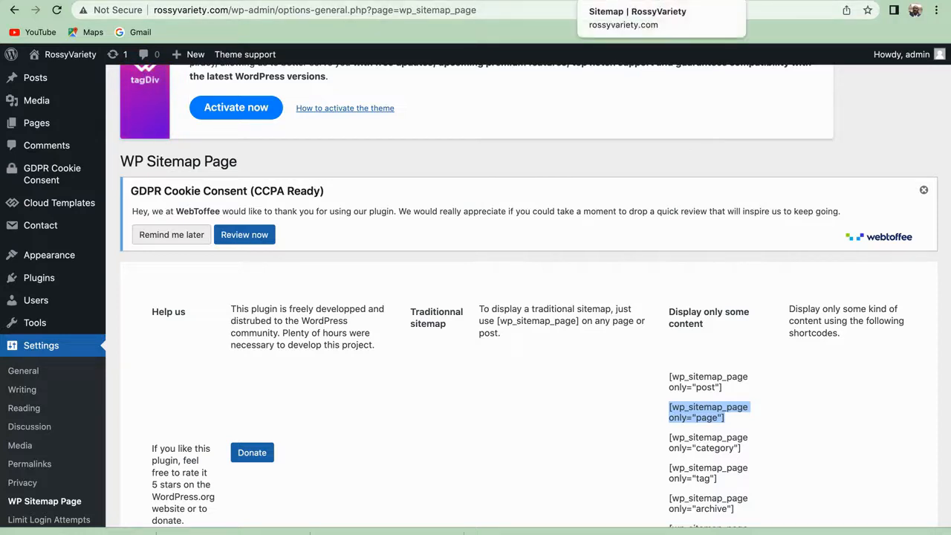
Step: Replace the post shortcode in the Sitemap page's list block with [wp_sitemap_page only="page"]
left_click(631, 2)
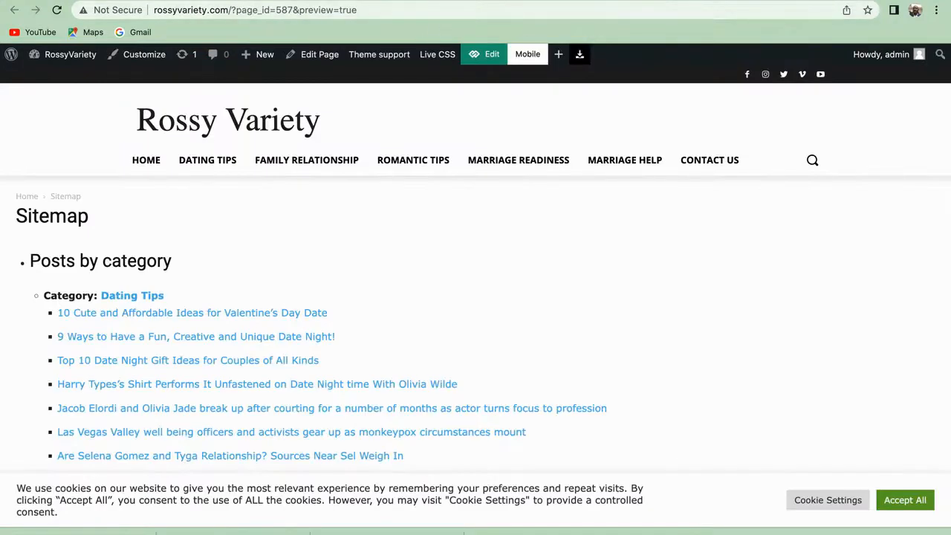
left_click(535, 2)
left_click_drag(204, 184, 31, 181)
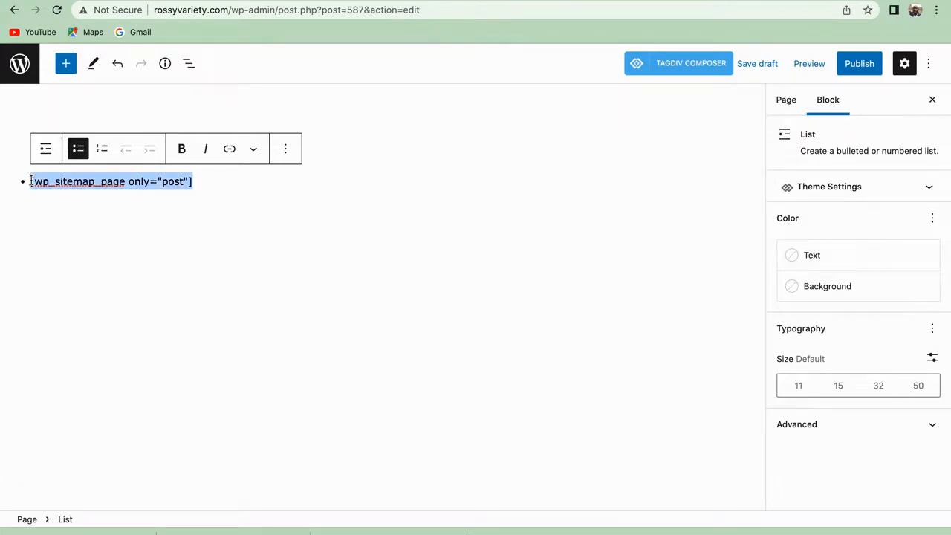
key("BackSpace")
key("BackSpace")
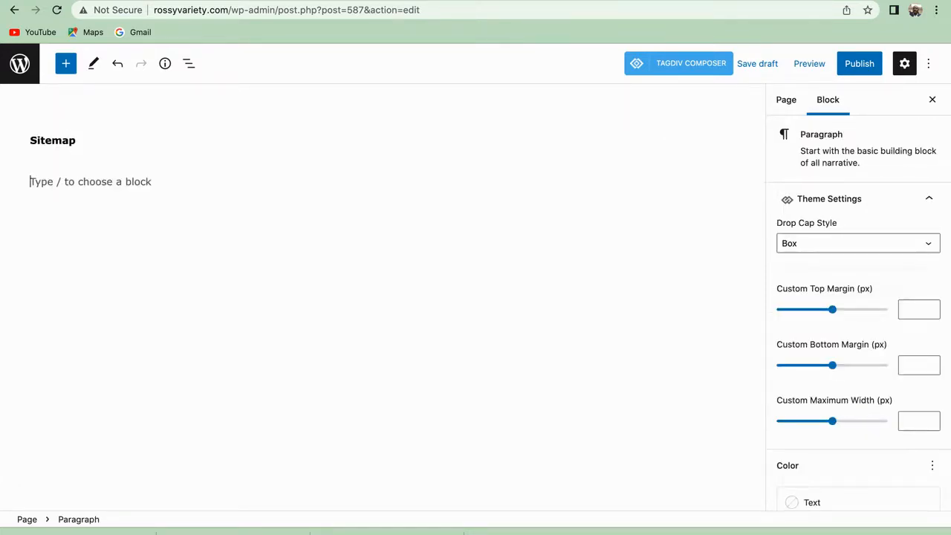
key("ctrl+z")
key("ctrl+z")
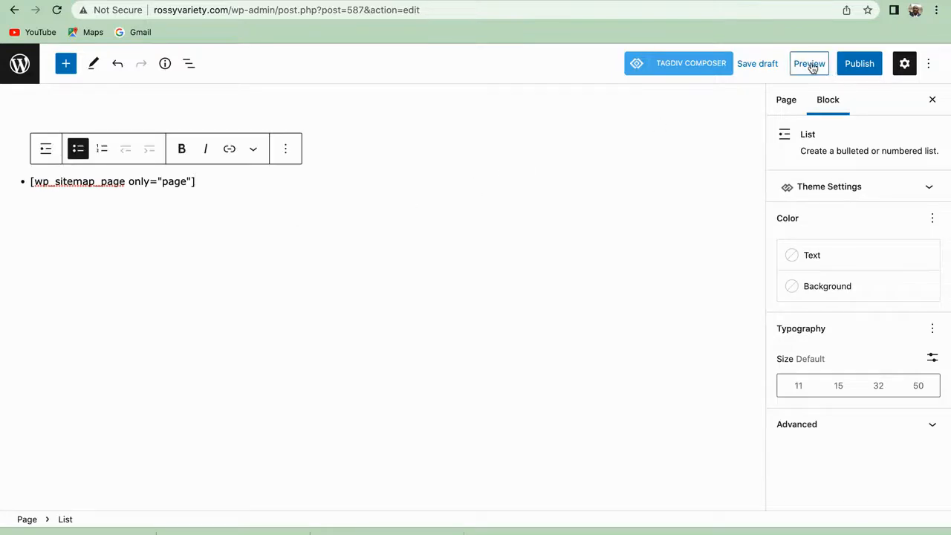
Step: Preview the Sitemap page in a new tab and look through its list of pages
left_click(810, 65)
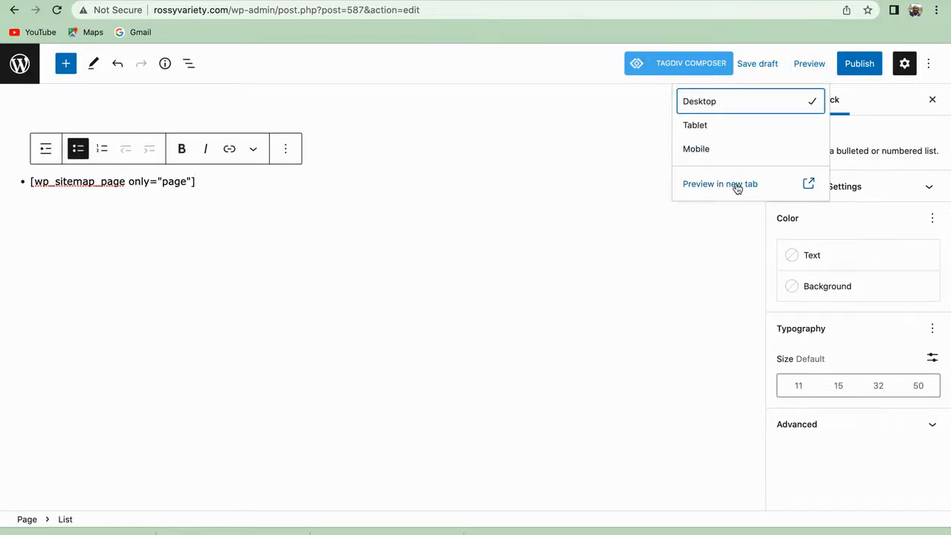
left_click(736, 186)
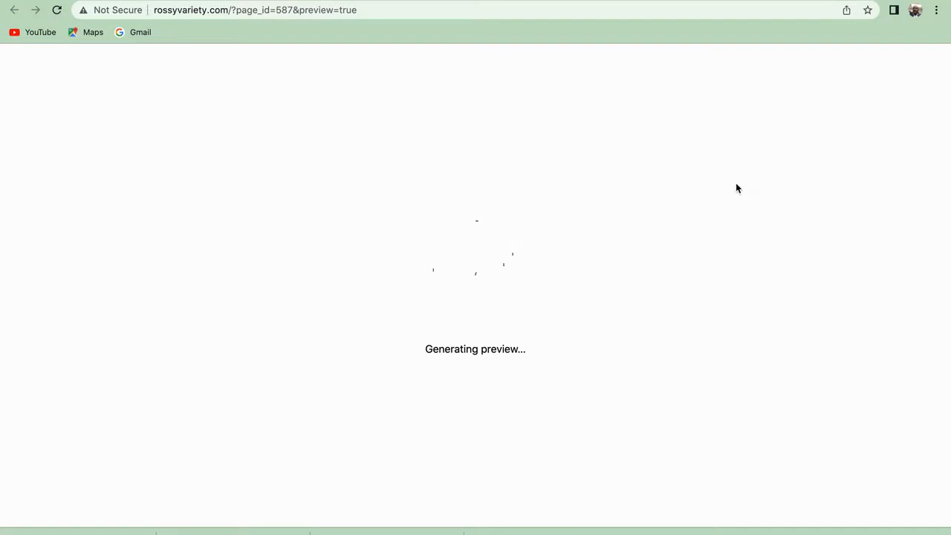
scroll(582, 328, "down", 3)
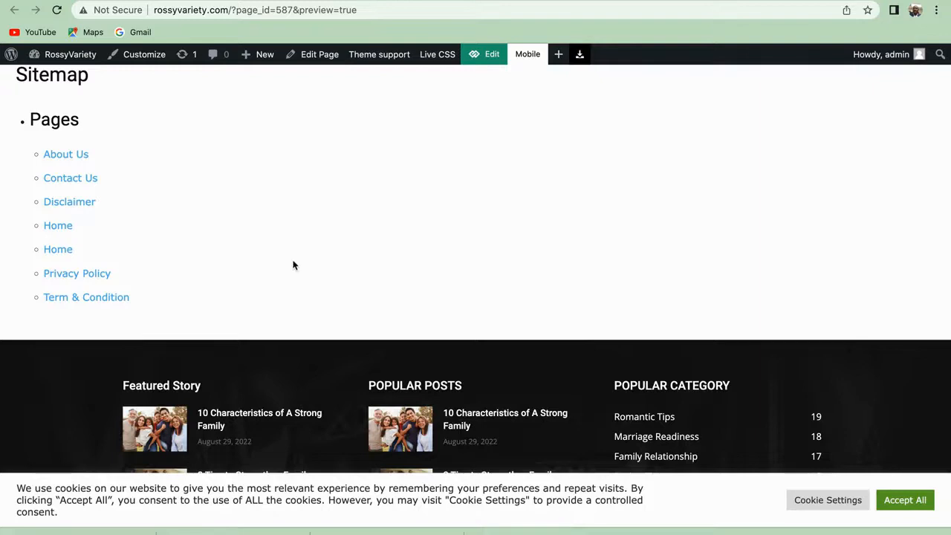
scroll(312, 185, "up", 3)
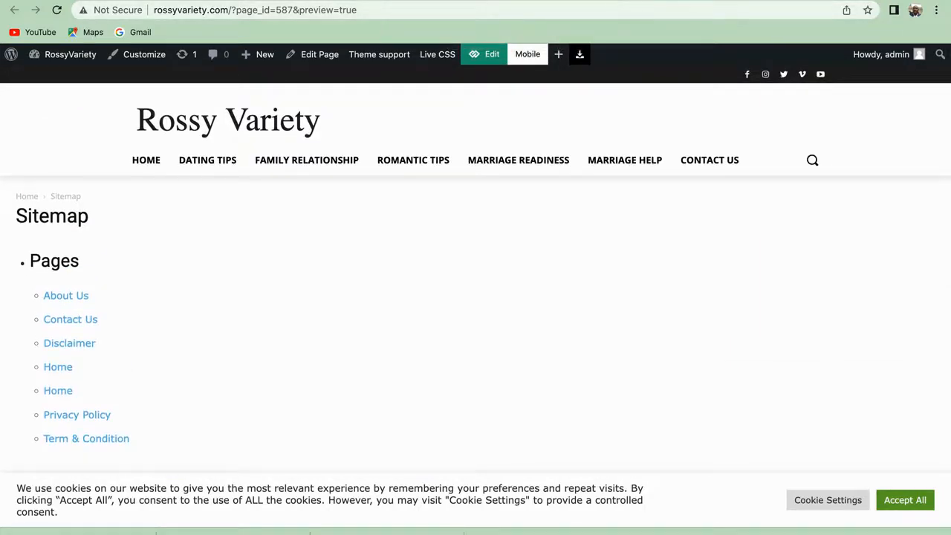
Step: Copy [wp_sitemap_page only="post"] from the WP Sitemap Page settings and paste it after the page shortcode in the Sitemap page
left_click(525, 1)
left_click(800, 1)
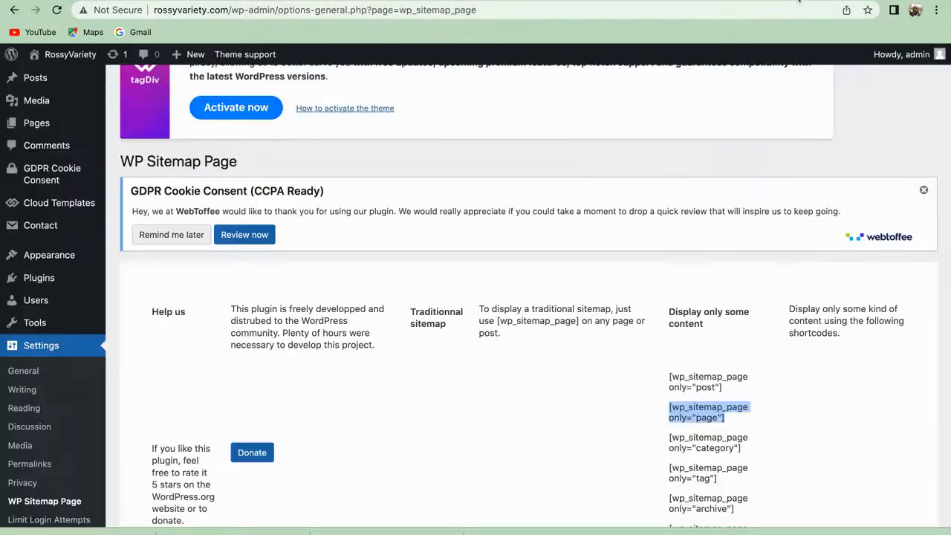
left_click_drag(723, 387, 669, 381)
right_click(694, 381)
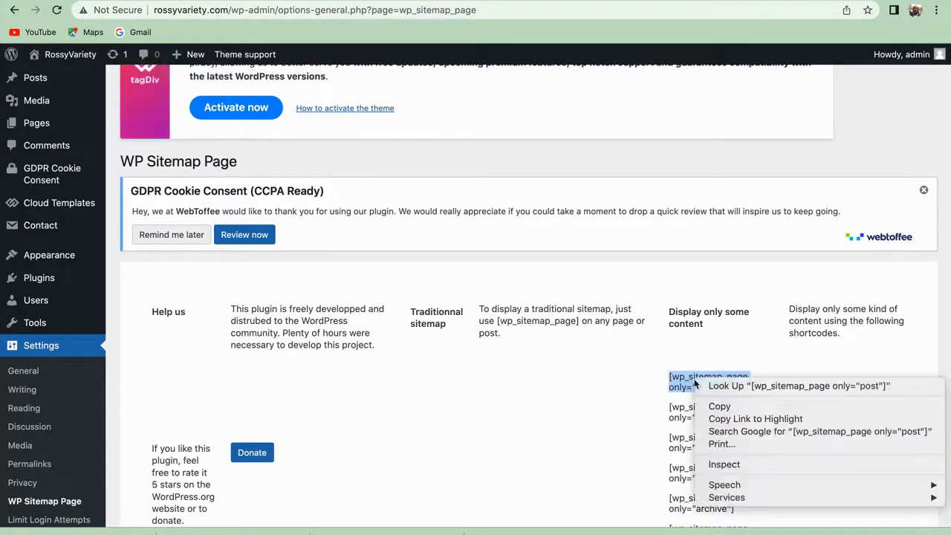
left_click(720, 405)
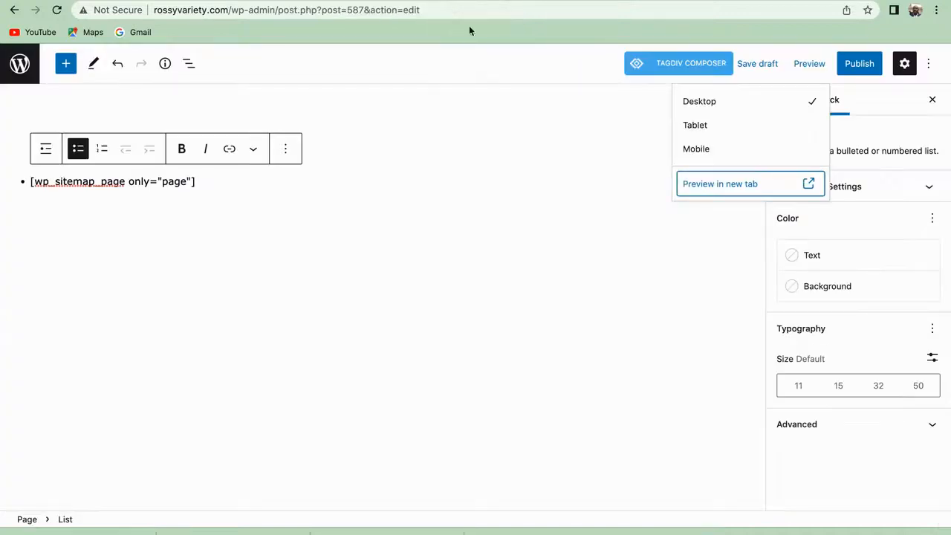
left_click(208, 183)
key("super+v")
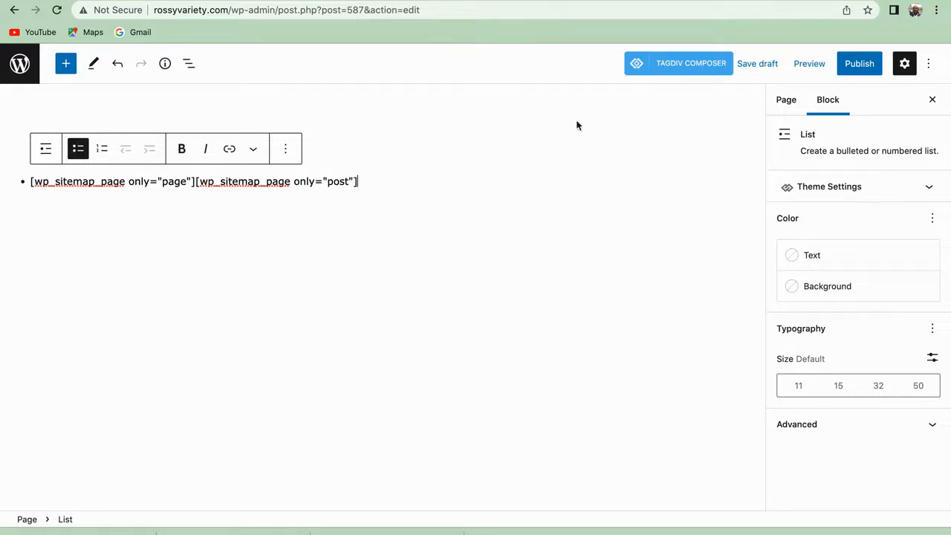
Step: Preview the Sitemap page in a new tab and check both its pages list and its posts by category
left_click(808, 63)
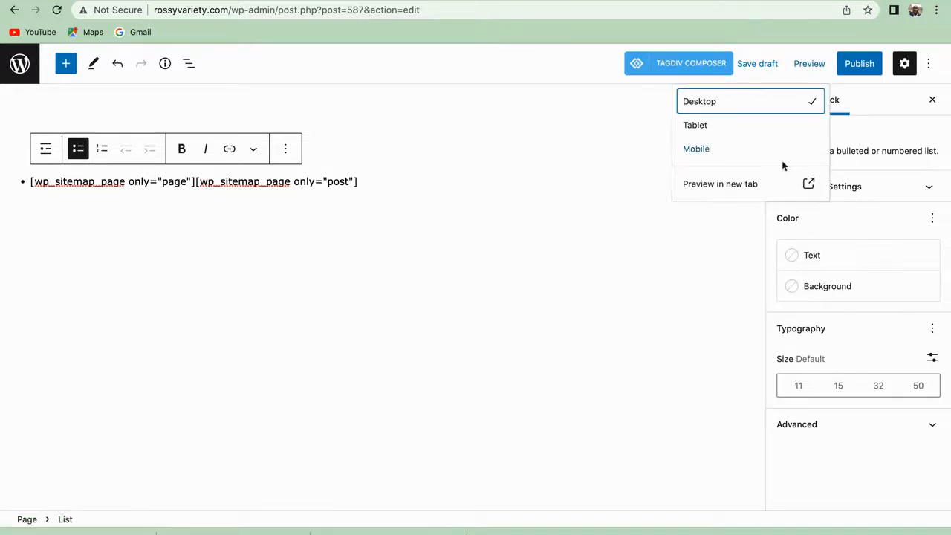
left_click(738, 183)
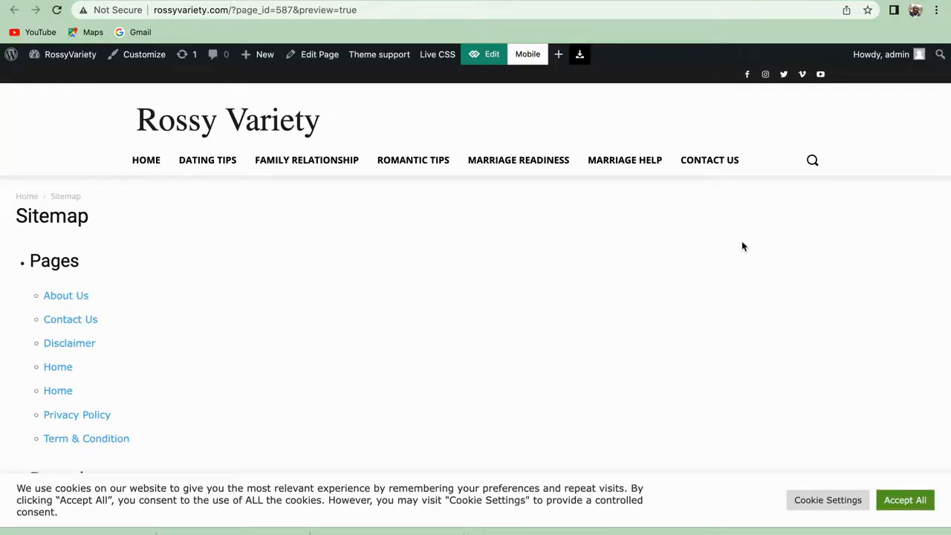
scroll(741, 246, "down", 15)
scroll(741, 246, "up", 15)
Step: Look over the other content shortcodes offered in the WP Sitemap Page settings
left_click(780, 0)
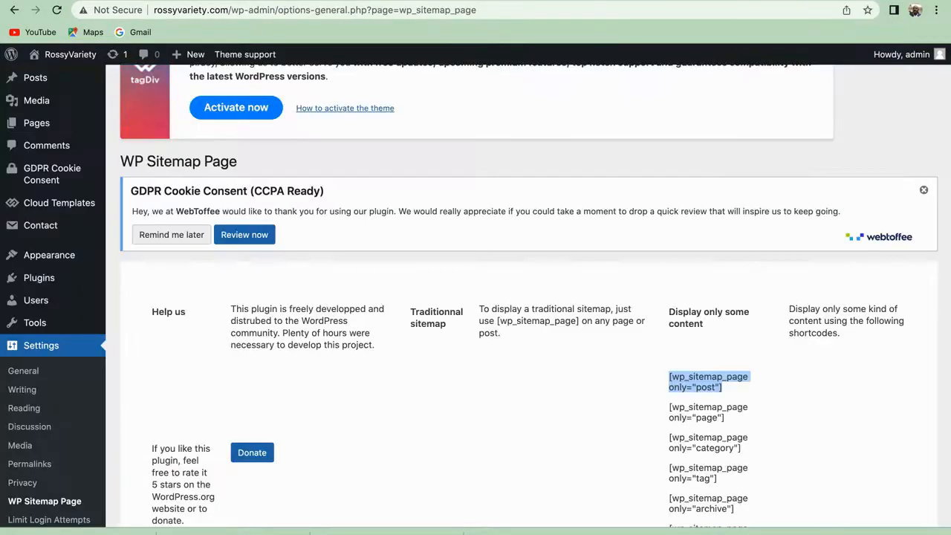
scroll(751, 373, "down", 1)
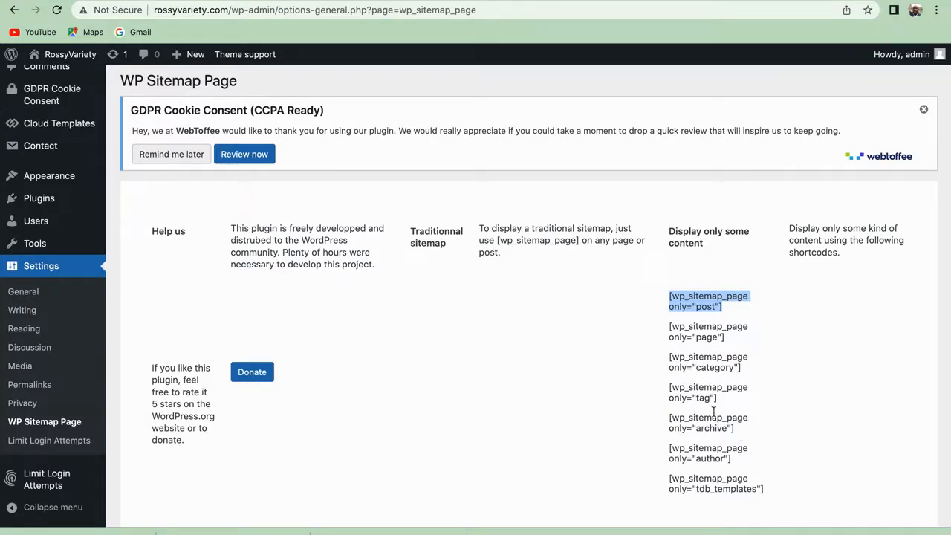
scroll(632, 401, "up", 5)
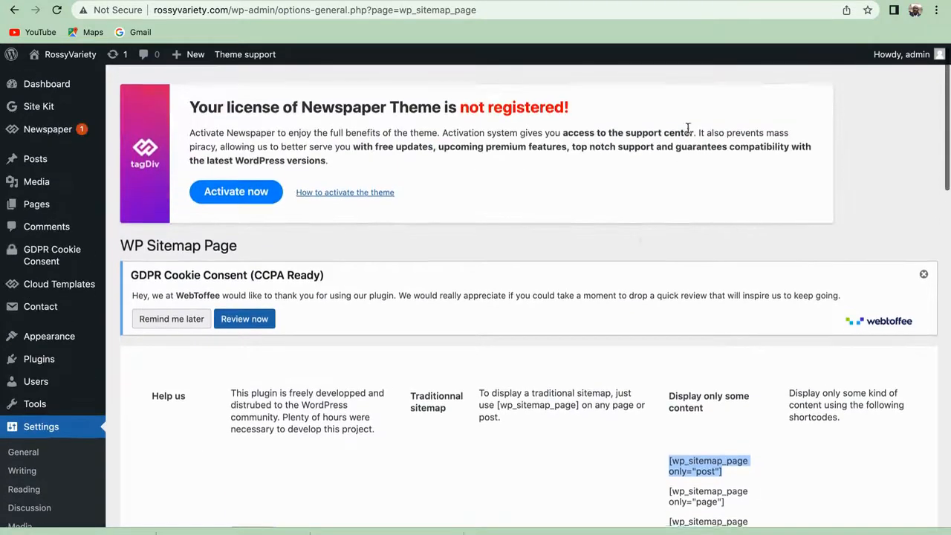
Step: Return to the Sitemap page's editor and publish the page
left_click(624, 1)
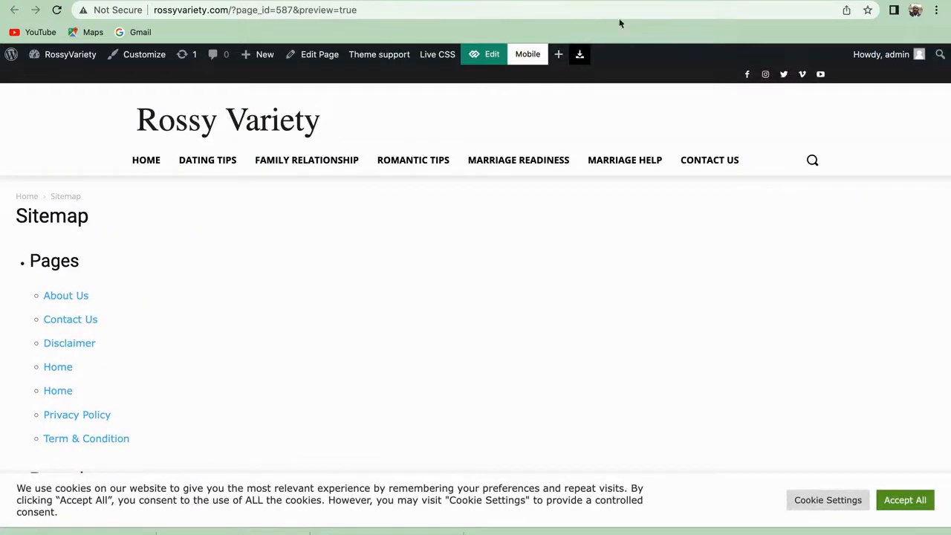
left_click(514, 1)
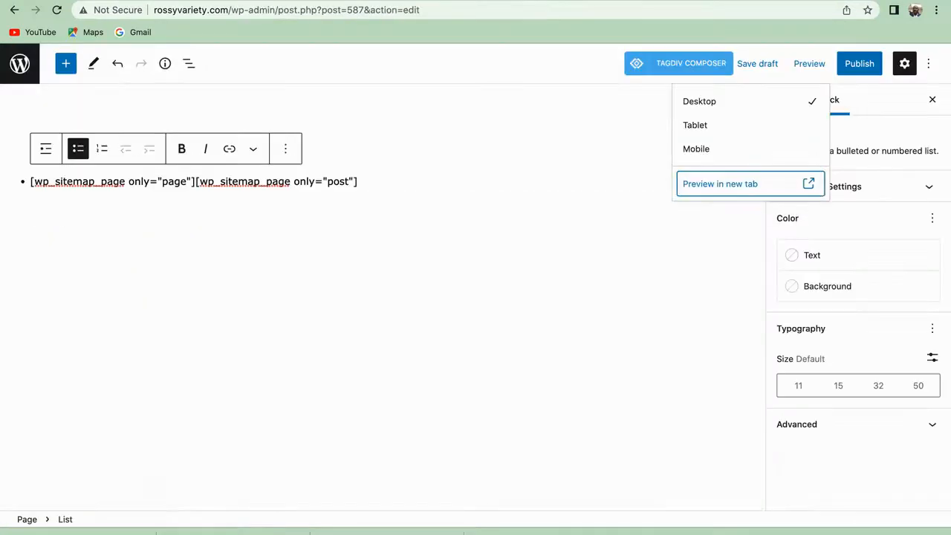
left_click(855, 67)
left_click(817, 67)
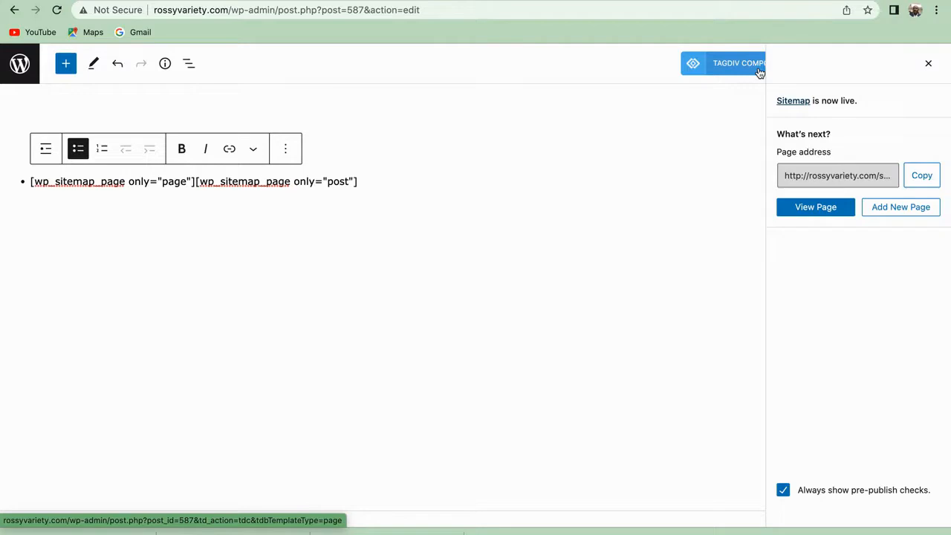
Step: Examine the Sitemap preview's pages and posts by category for duplicate entries
left_click(670, 1)
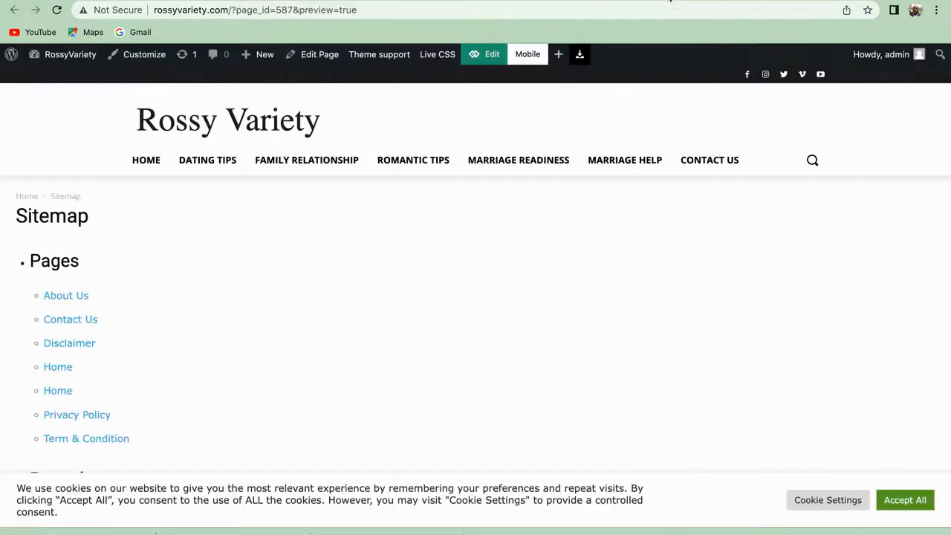
scroll(635, 268, "down", 2)
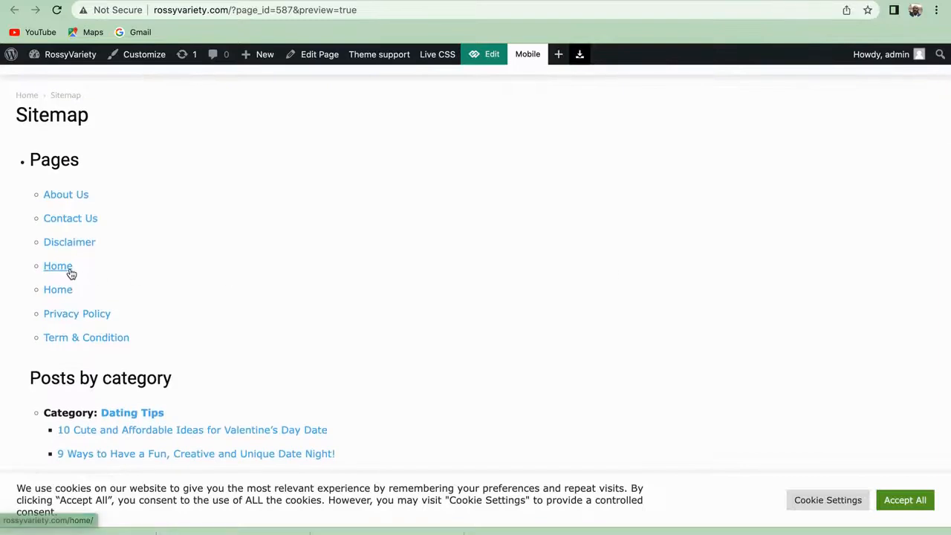
scroll(293, 347, "down", 4)
scroll(294, 346, "up", 5)
scroll(294, 347, "down", 3)
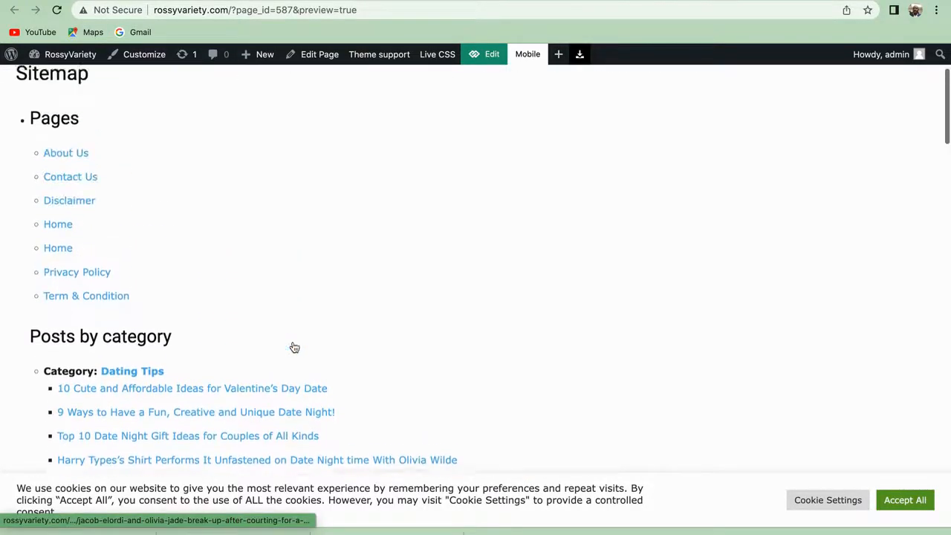
scroll(294, 346, "up", 1)
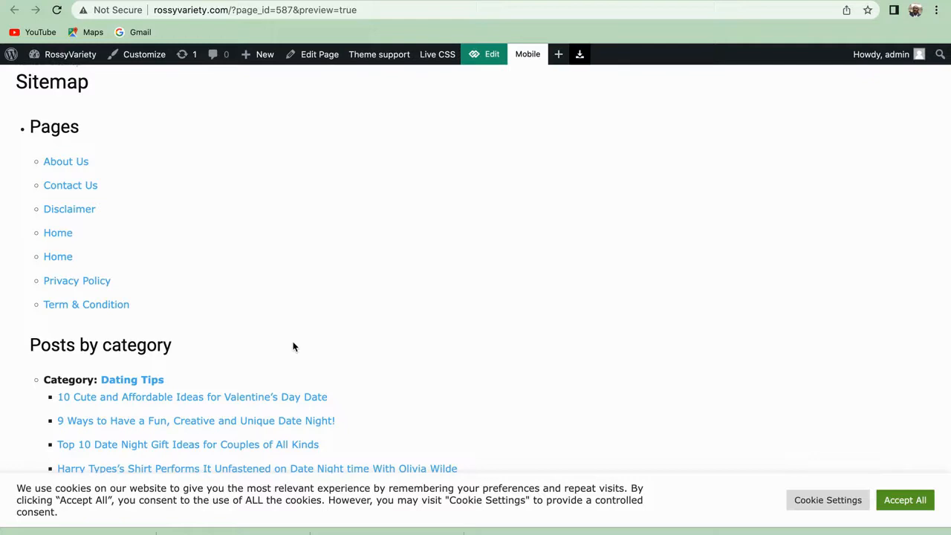
scroll(176, 323, "down", 4)
scroll(177, 324, "down", 4)
scroll(176, 324, "up", 10)
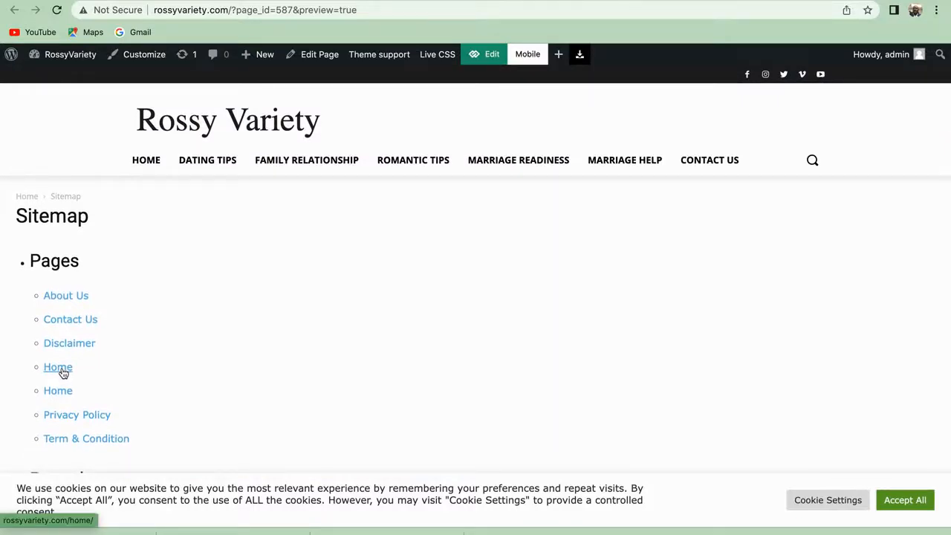
Step: Open the first Home page listed in the sitemap for editing and copy its post ID from the address
left_click(63, 372)
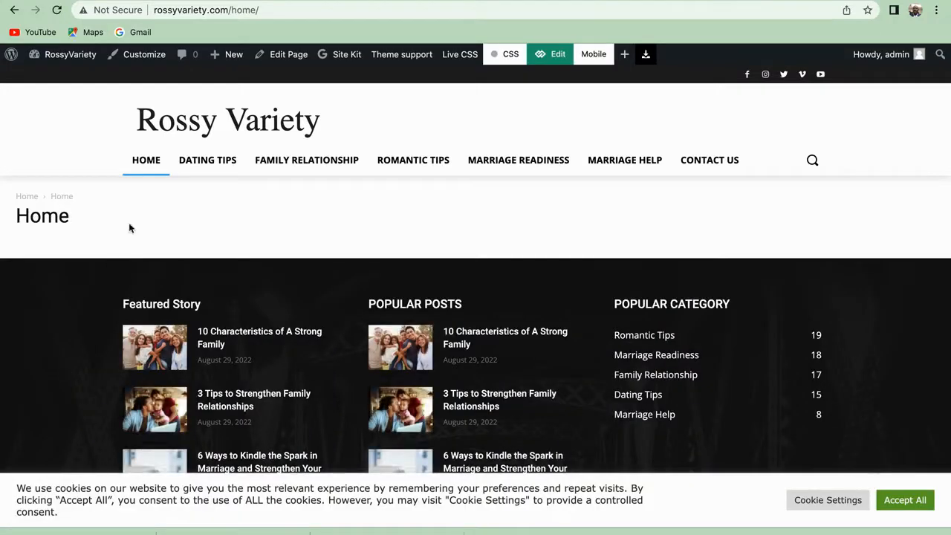
left_click(293, 56)
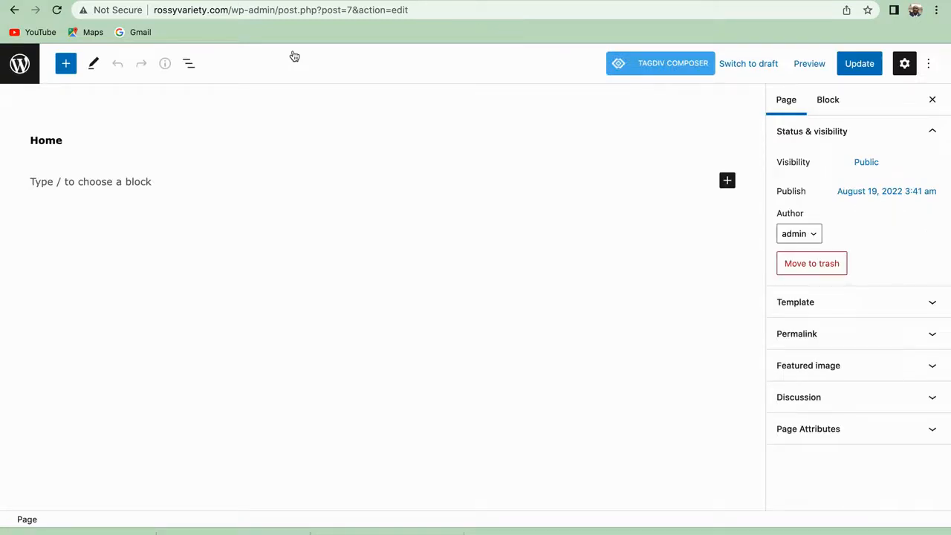
left_click(353, 10)
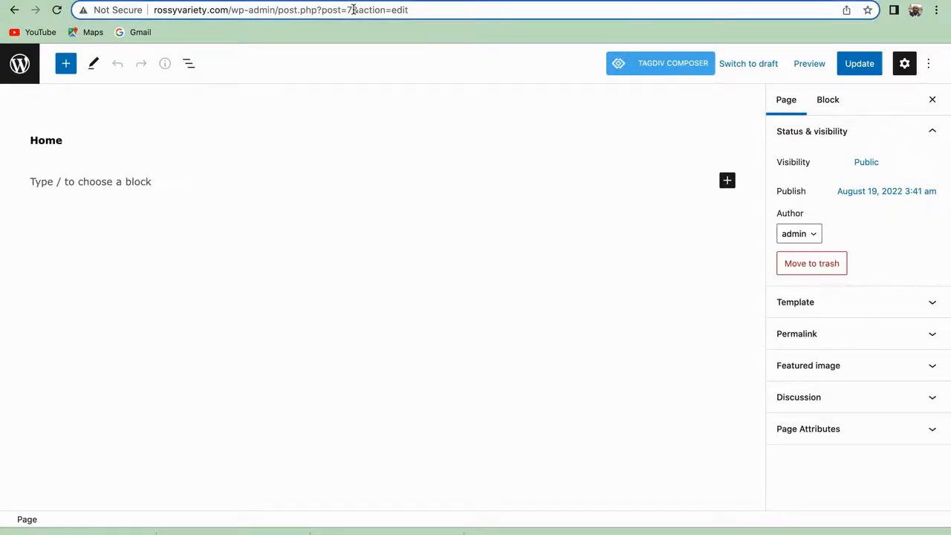
double_click(348, 10)
right_click(348, 9)
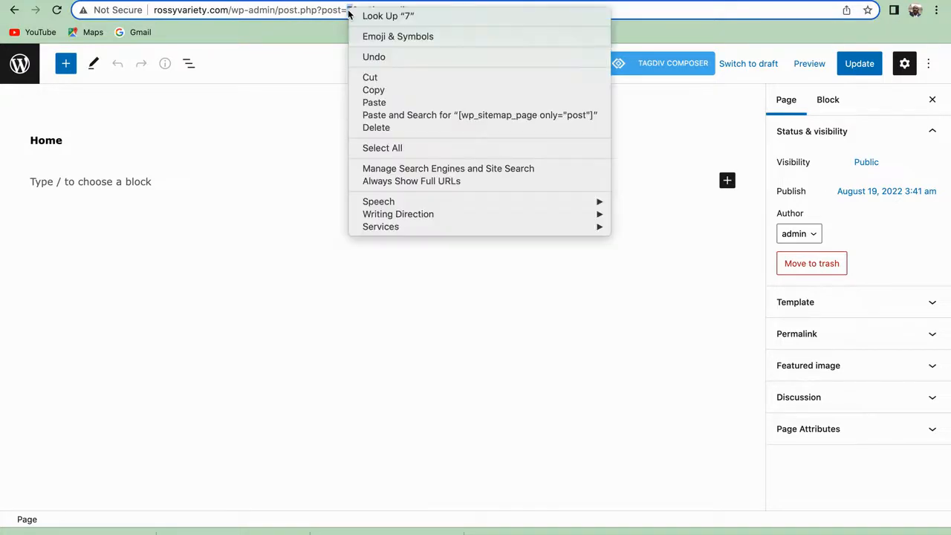
left_click(377, 90)
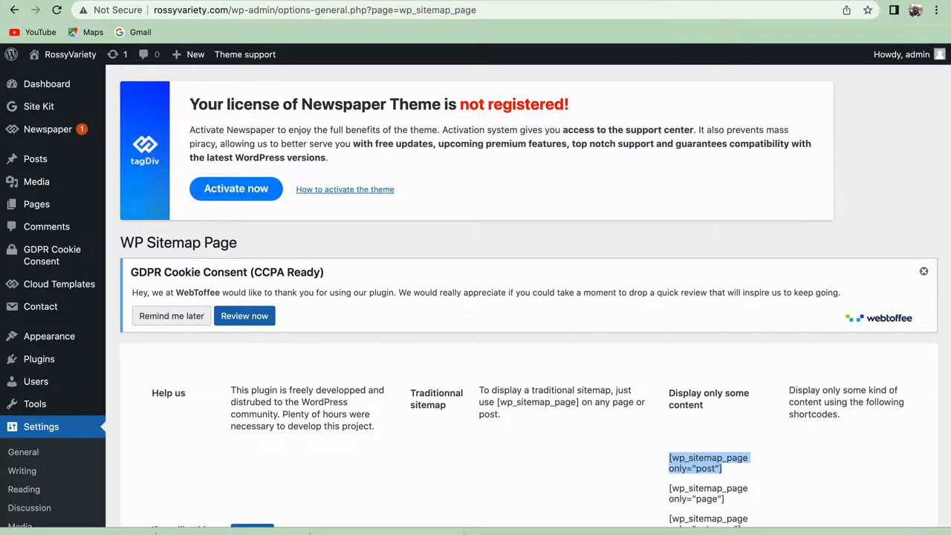
Step: Exclude page ID 7 from the traditional sitemap in the WP Sitemap Page settings and save the changes
scroll(635, 288, "down", 5)
scroll(635, 288, "down", 15)
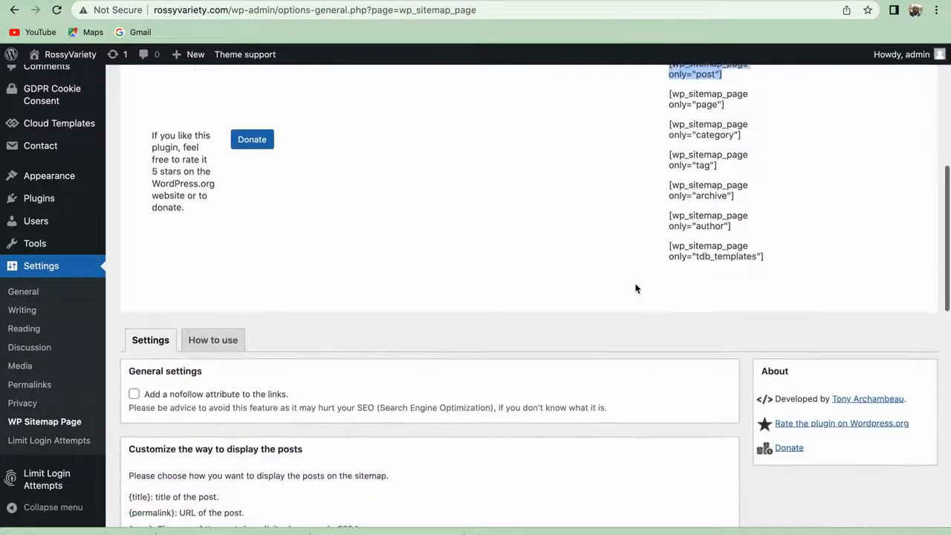
scroll(635, 288, "up", 3)
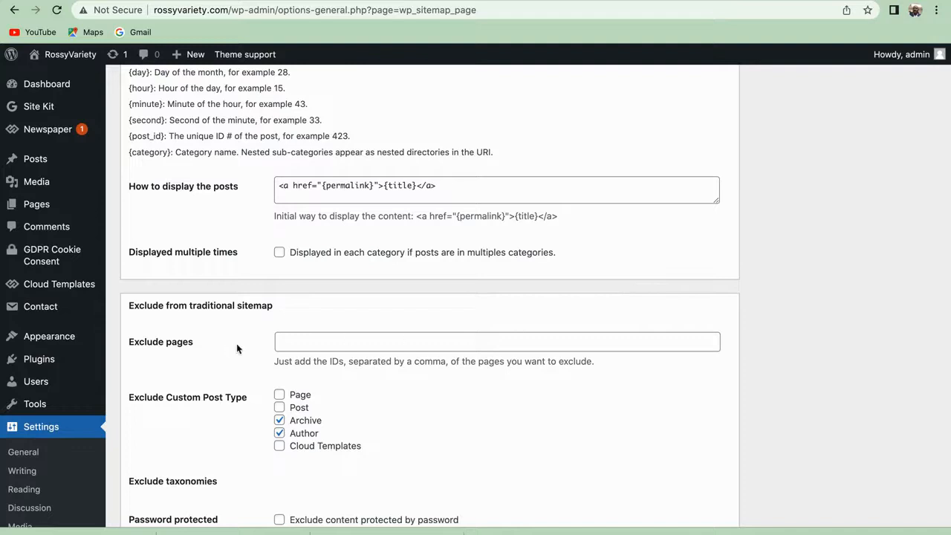
left_click(289, 341)
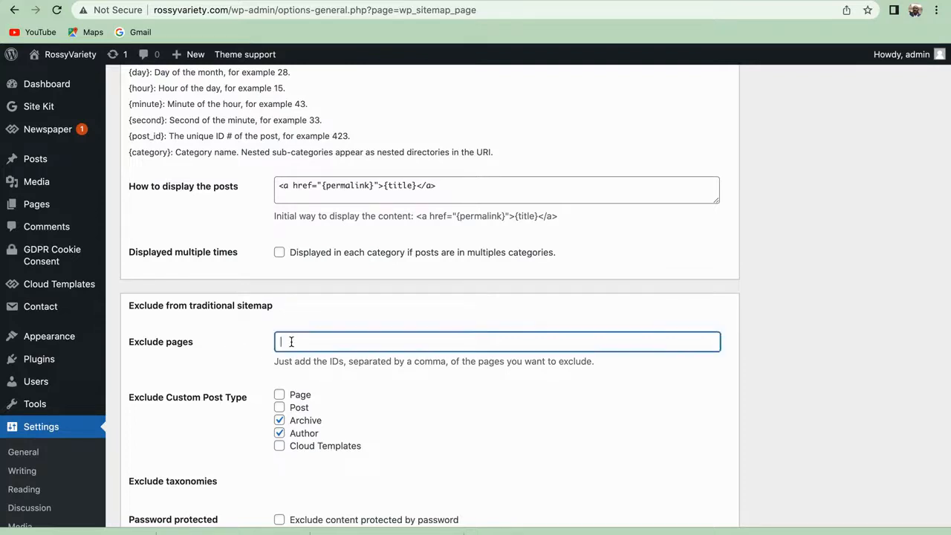
type("7")
scroll(377, 410, "down", 5)
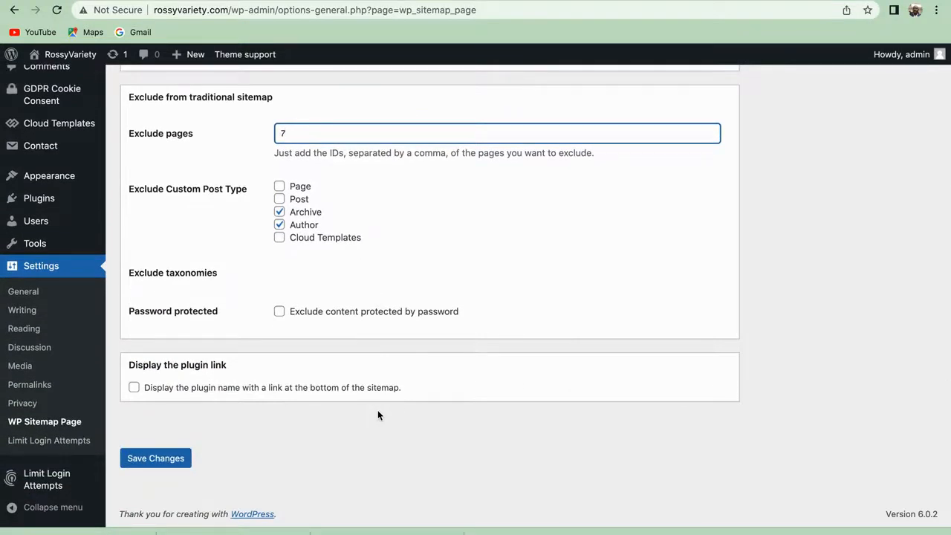
scroll(377, 414, "up", 1)
scroll(377, 415, "up", 2)
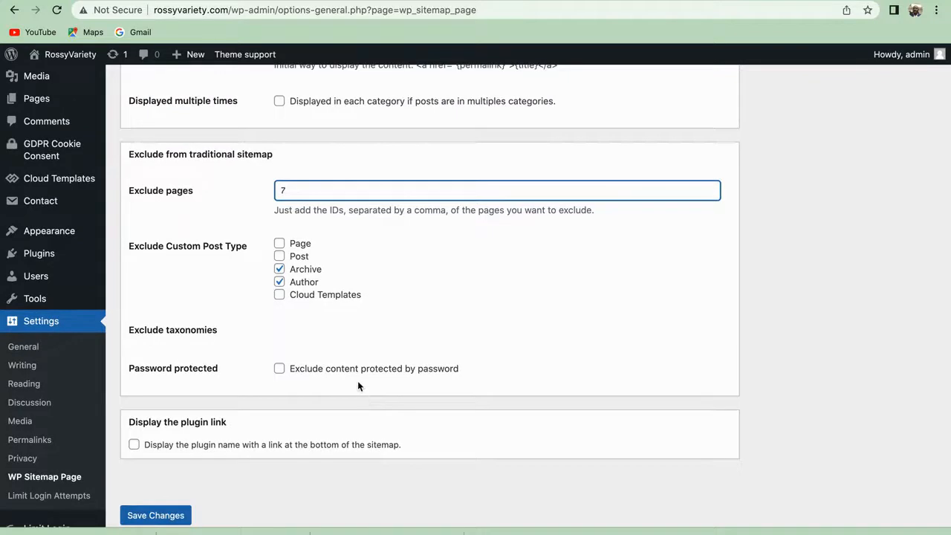
scroll(272, 448, "down", 2)
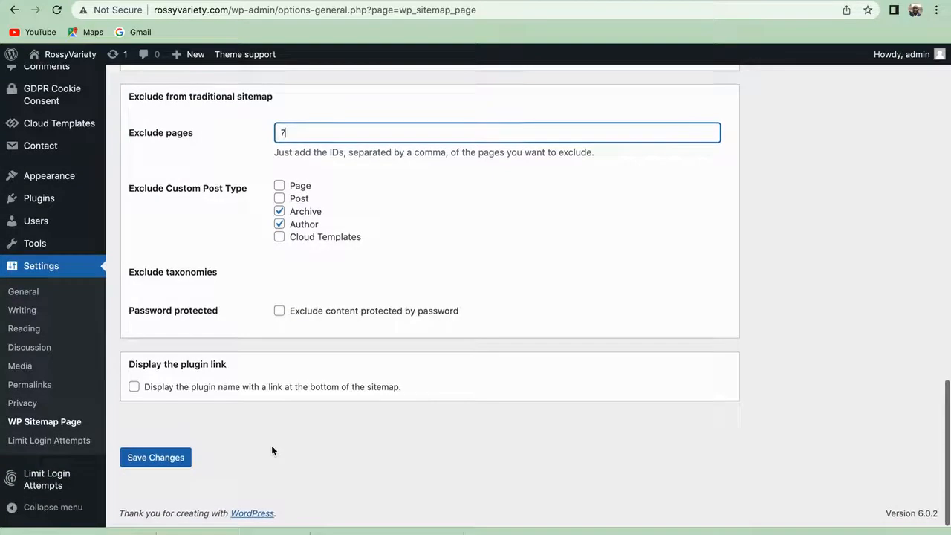
left_click(155, 458)
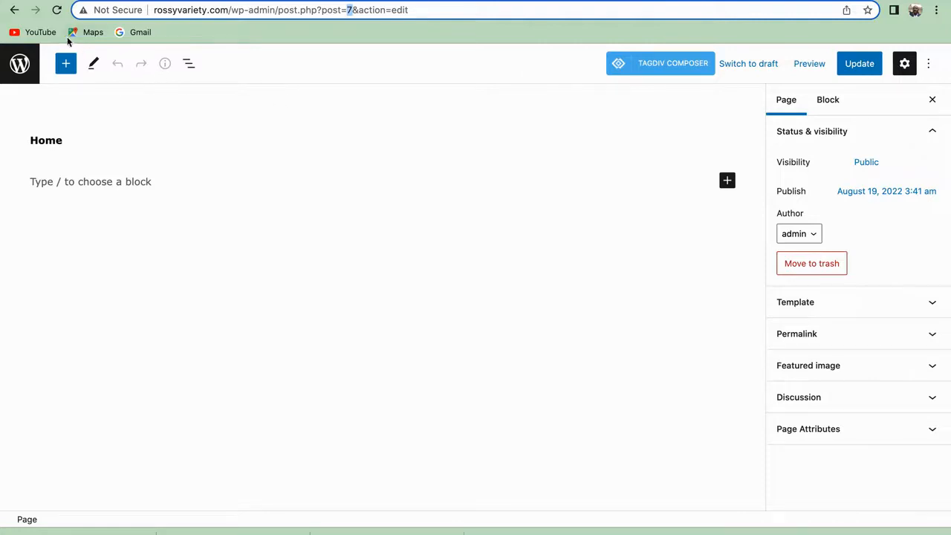
Step: Leave the Home page's editor for the list of all pages and view the published Sitemap page
left_click(23, 76)
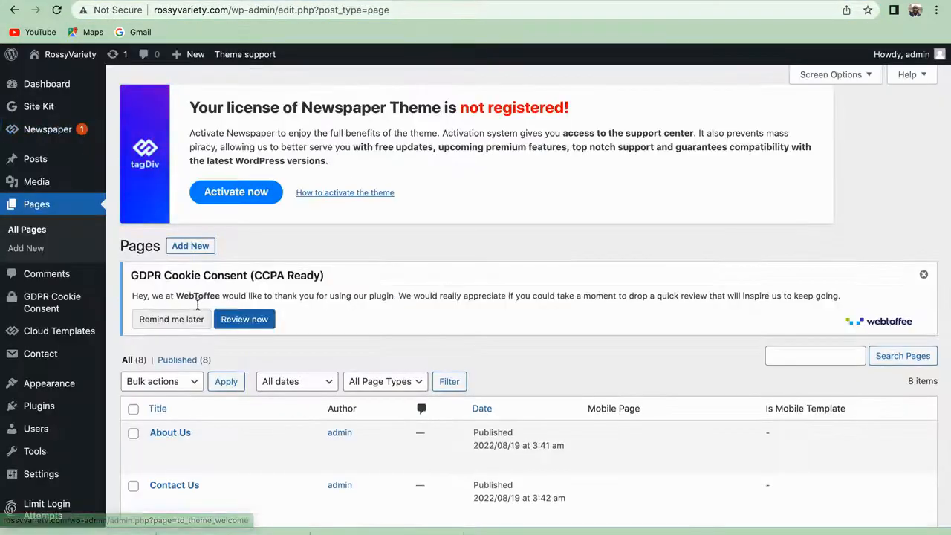
scroll(340, 437, "down", 2)
scroll(340, 437, "down", 5)
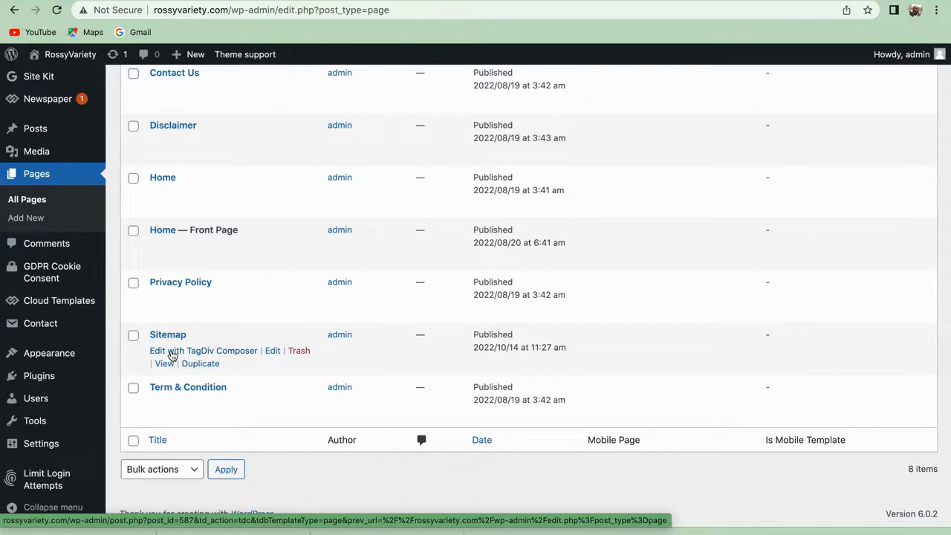
scroll(165, 330, "up", 5)
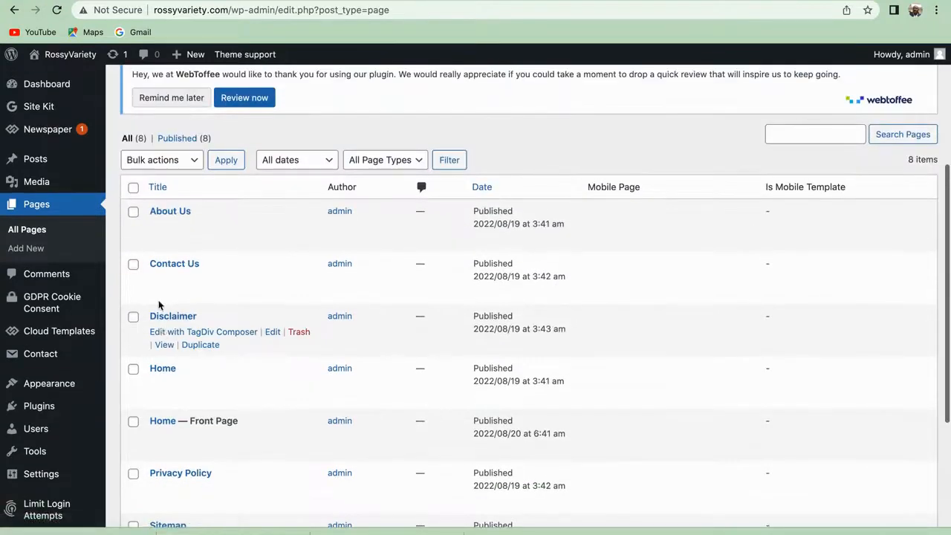
scroll(158, 304, "down", 5)
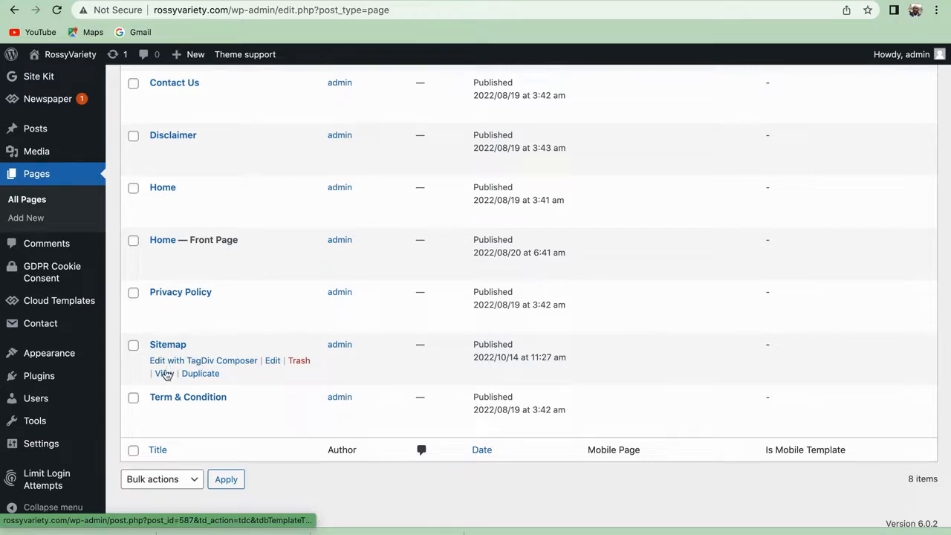
left_click(164, 374)
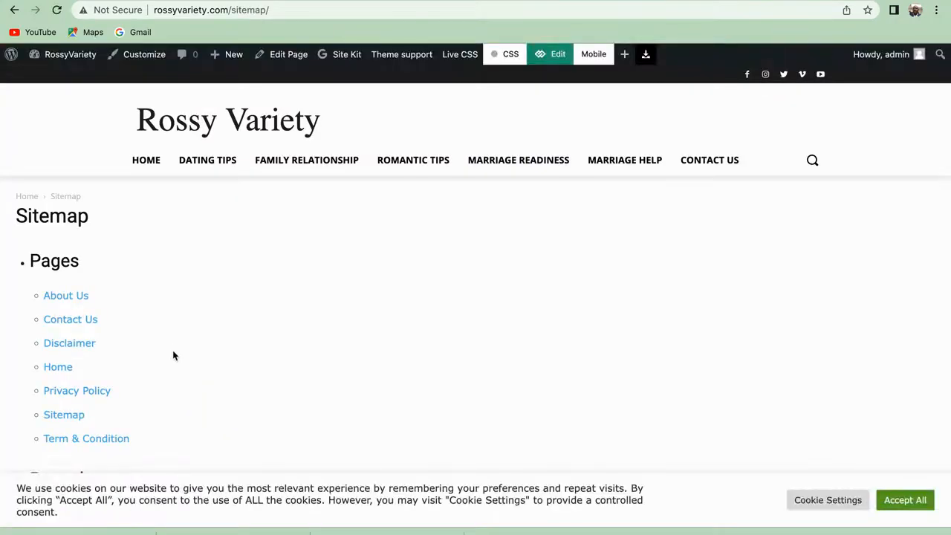
Step: Follow the Home entry still listed in the sitemap and open that page for editing
left_click(57, 367)
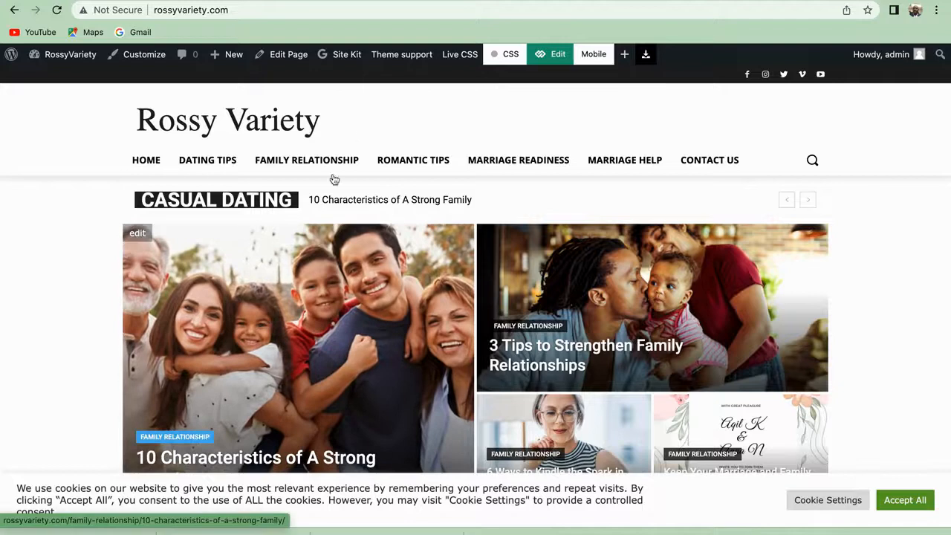
mouse_move(339, 64)
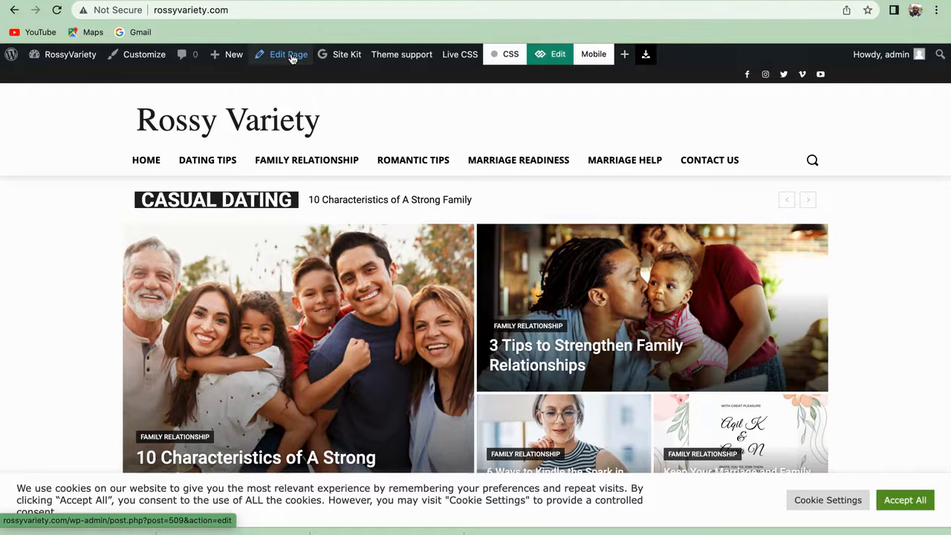
left_click(290, 55)
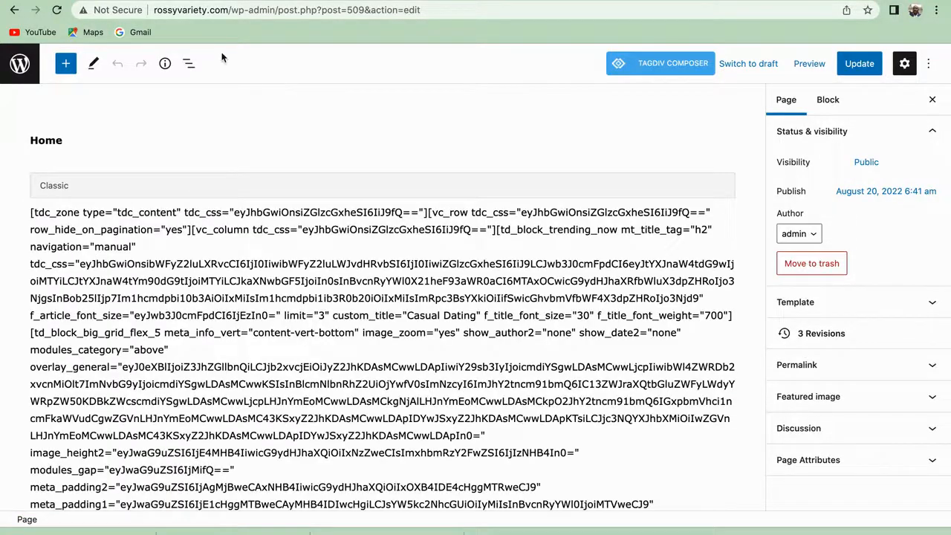
Step: Return to the list of all pages and view the Sitemap page again
left_click(19, 63)
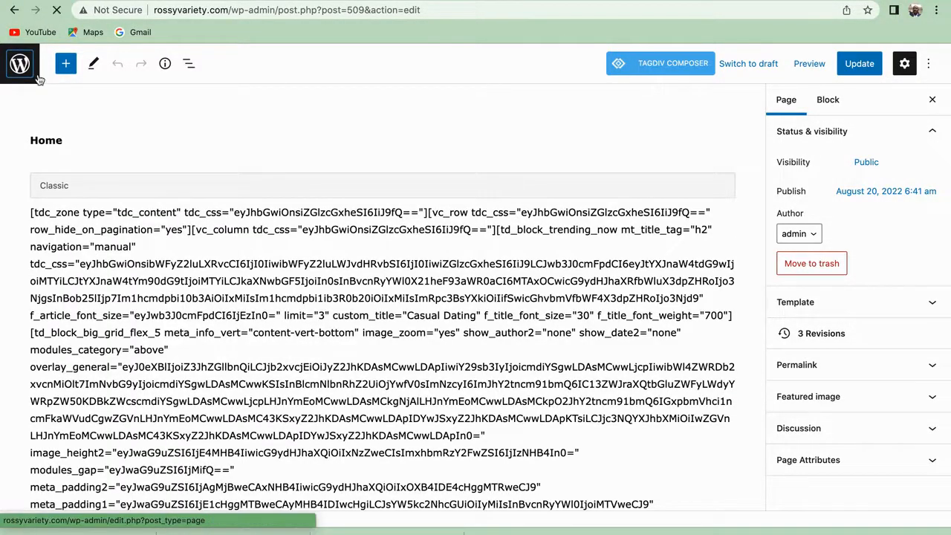
scroll(416, 308, "down", 1)
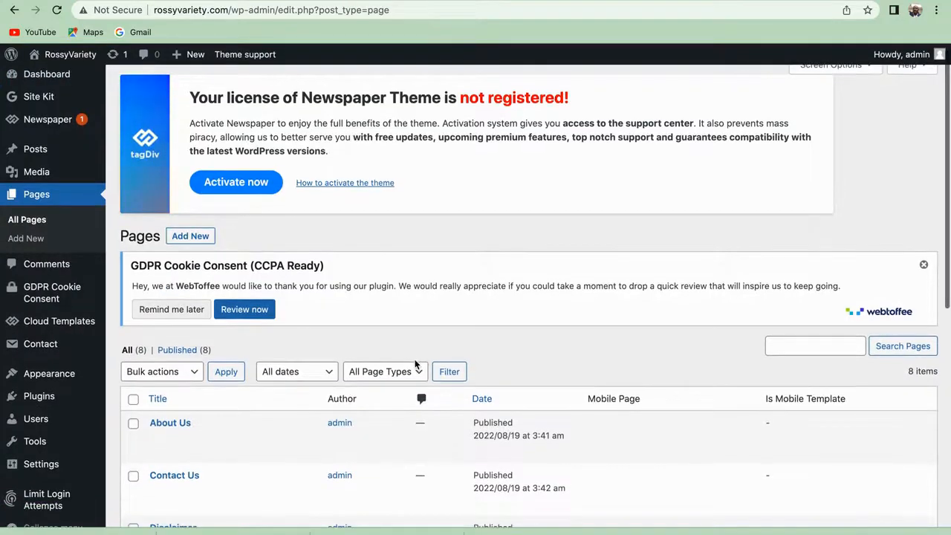
scroll(483, 208, "down", 10)
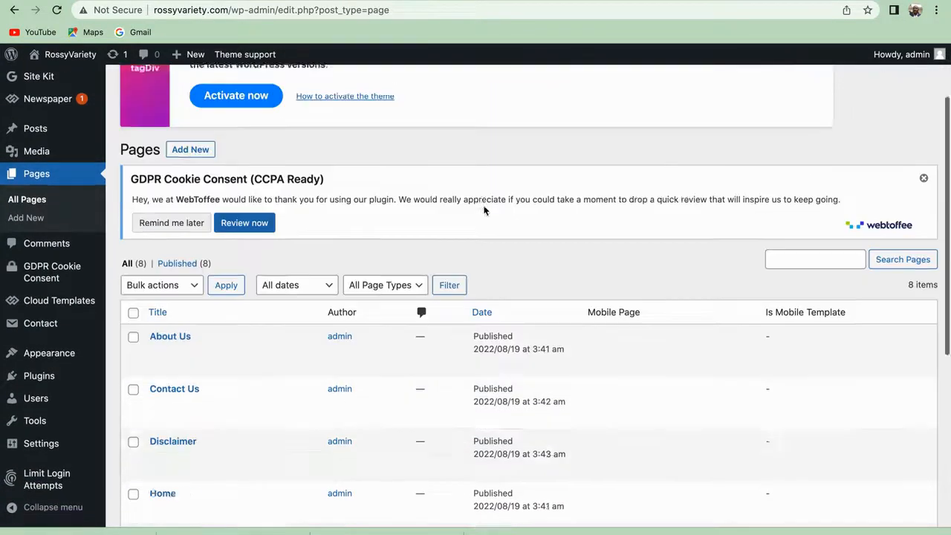
left_click(166, 364)
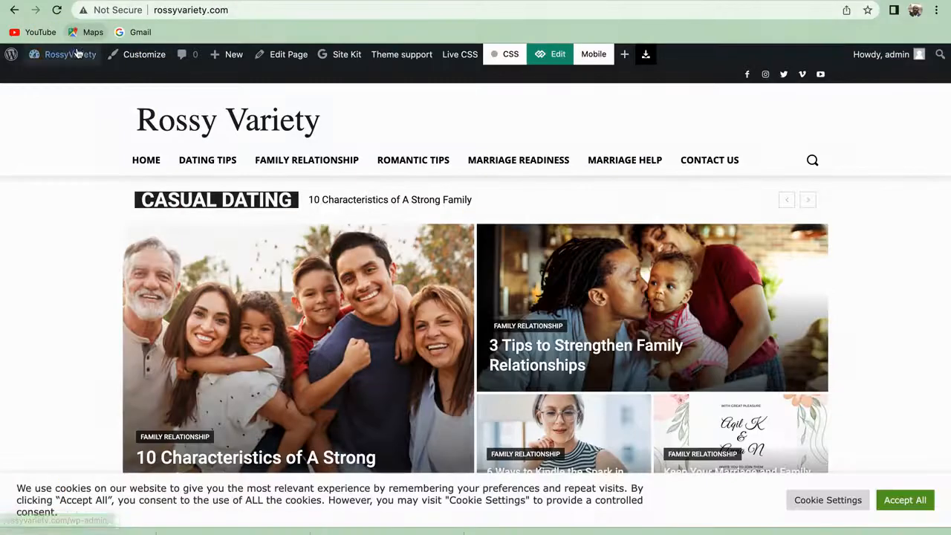
mouse_move(74, 56)
left_click(64, 78)
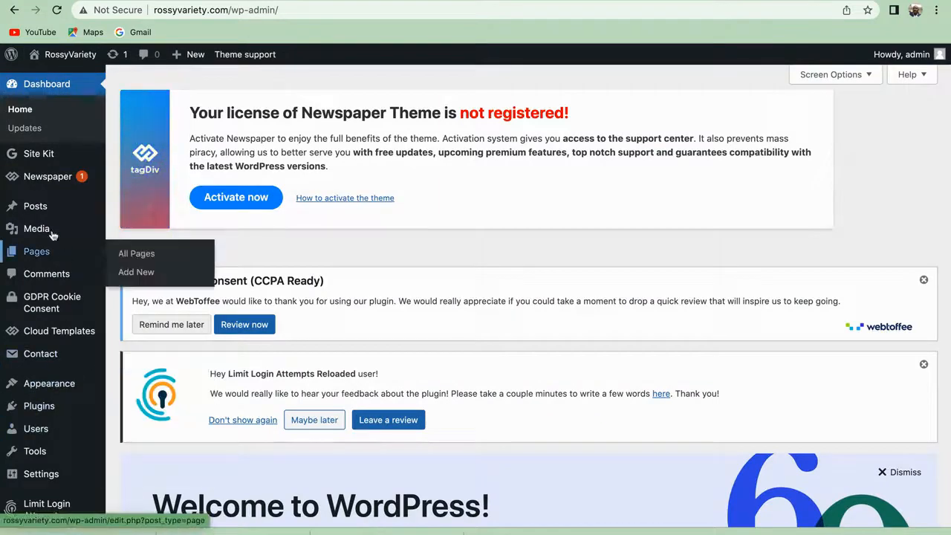
mouse_move(30, 253)
left_click(129, 255)
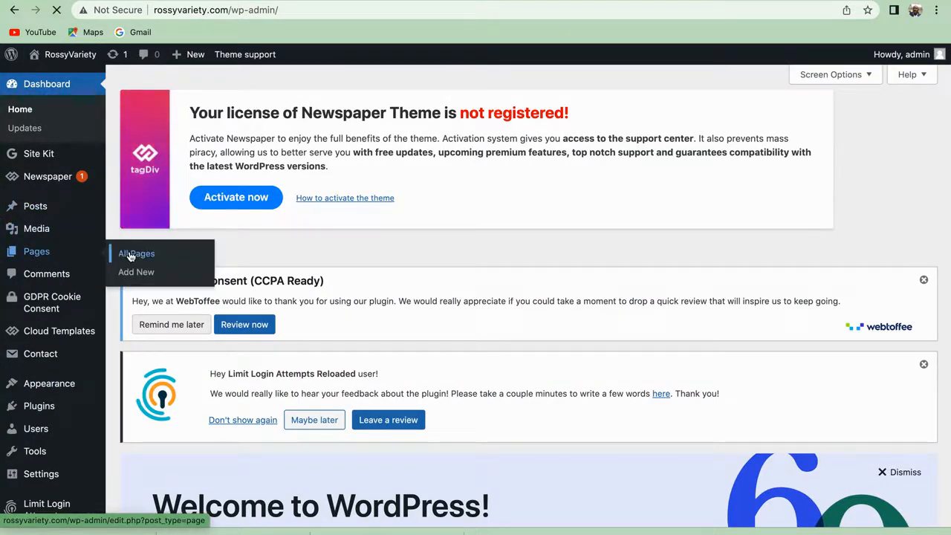
scroll(399, 344, "down", 10)
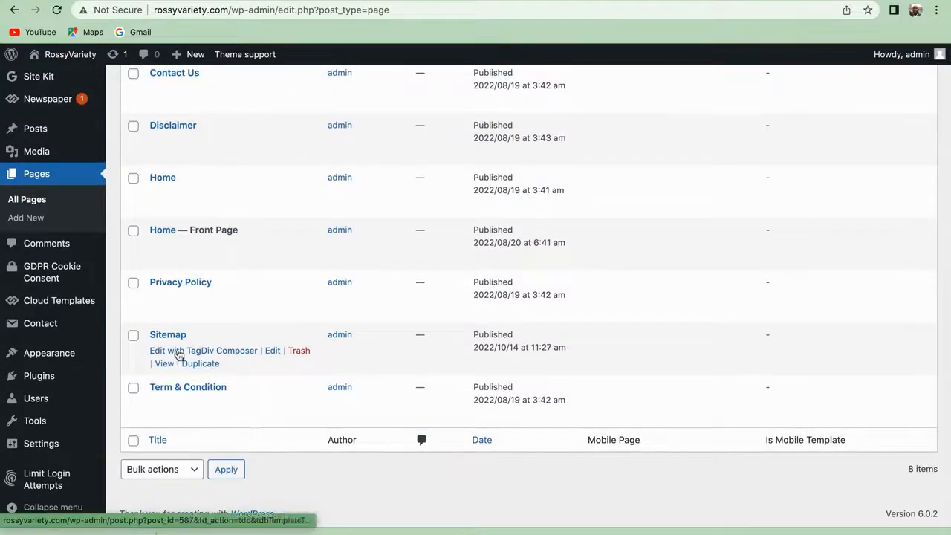
left_click(164, 364)
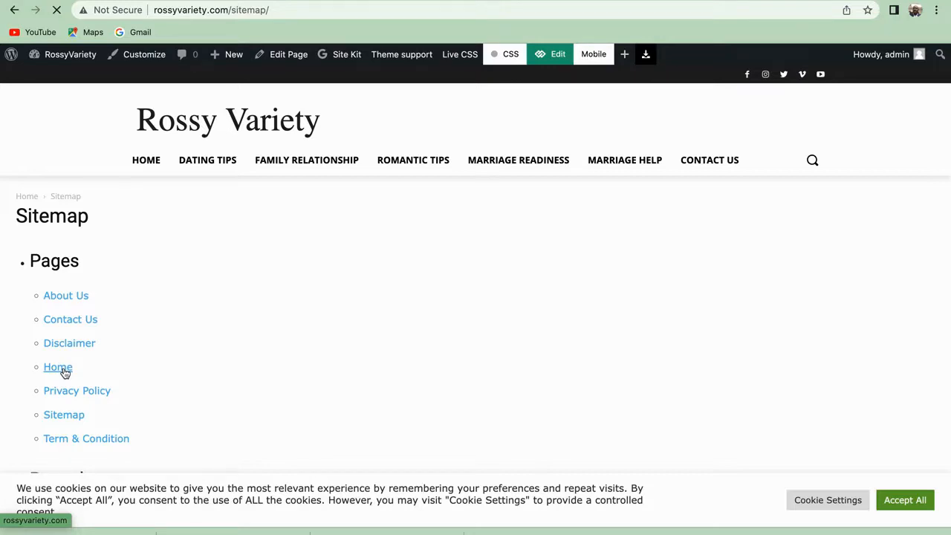
Step: Open the sitemap's remaining Home page for editing and copy its post ID 509 from the address
left_click(290, 58)
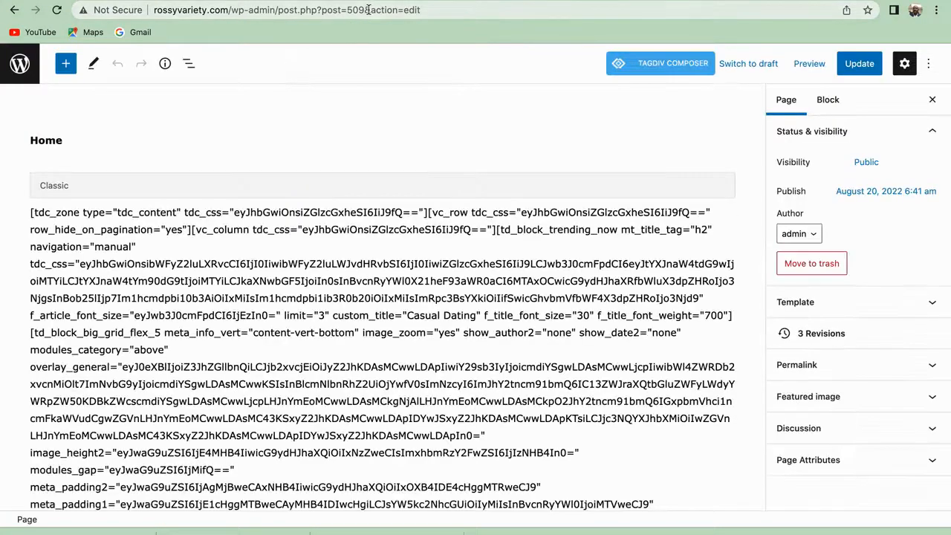
left_click(364, 10)
left_click_drag(366, 11, 353, 10)
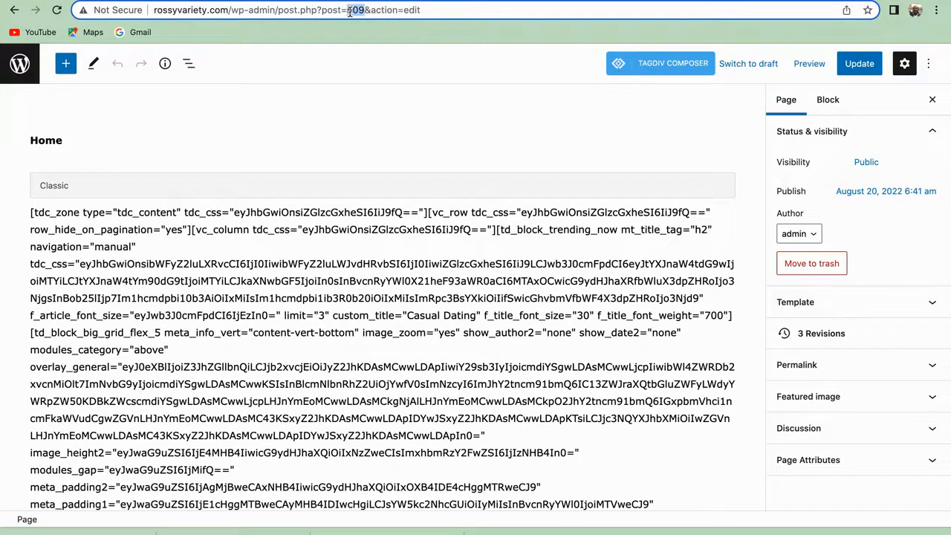
right_click(353, 11)
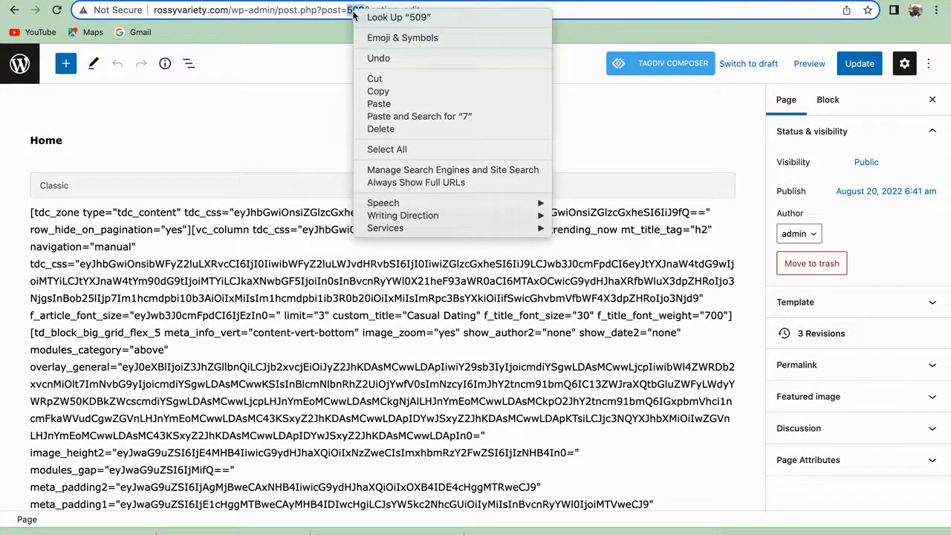
left_click(384, 95)
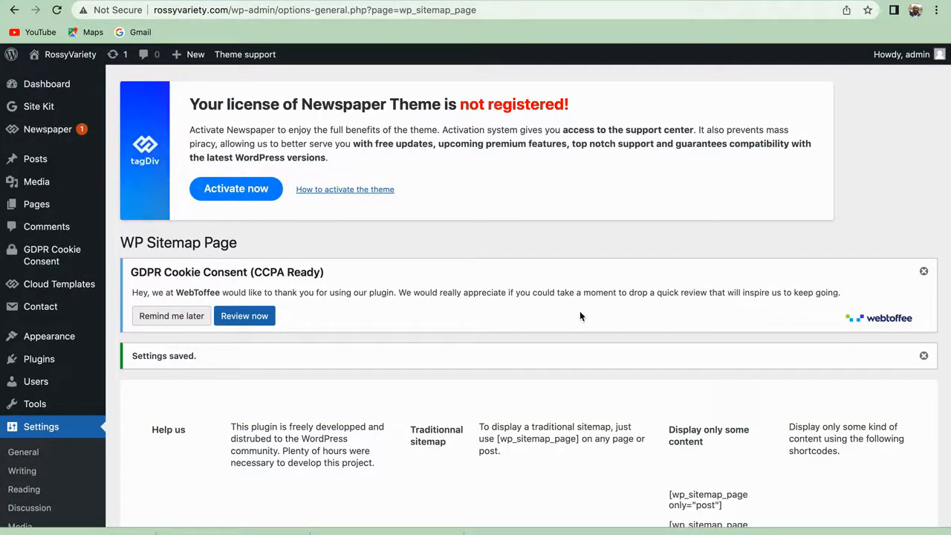
Step: Add page ID 509 to the pages excluded from the traditional sitemap, making the list 7,509, and save the changes
scroll(579, 316, "down", 10)
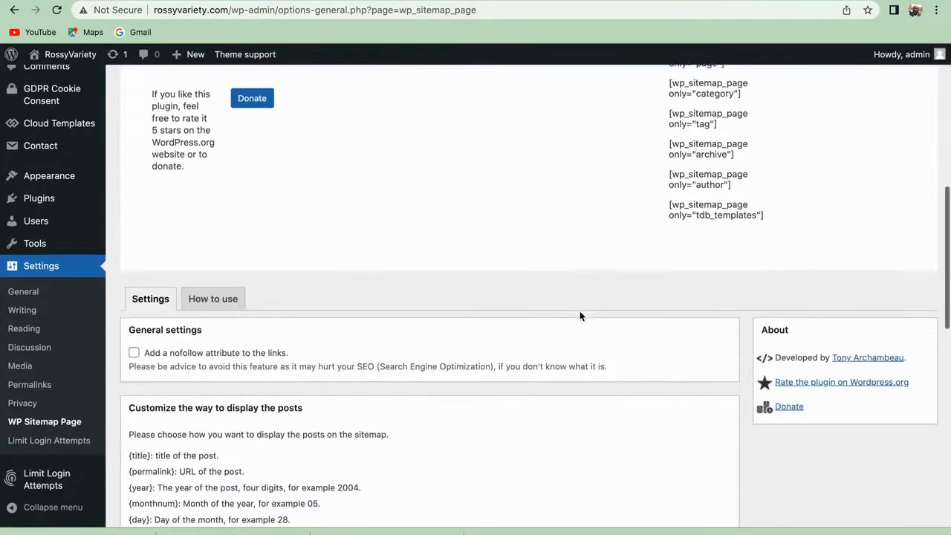
scroll(580, 315, "down", 10)
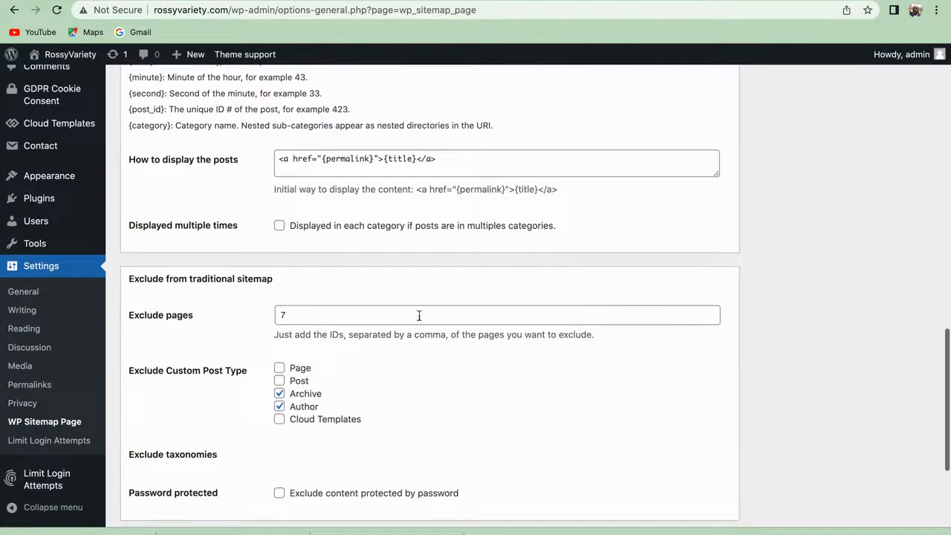
left_click(294, 316)
type(",509")
scroll(439, 446, "down", 3)
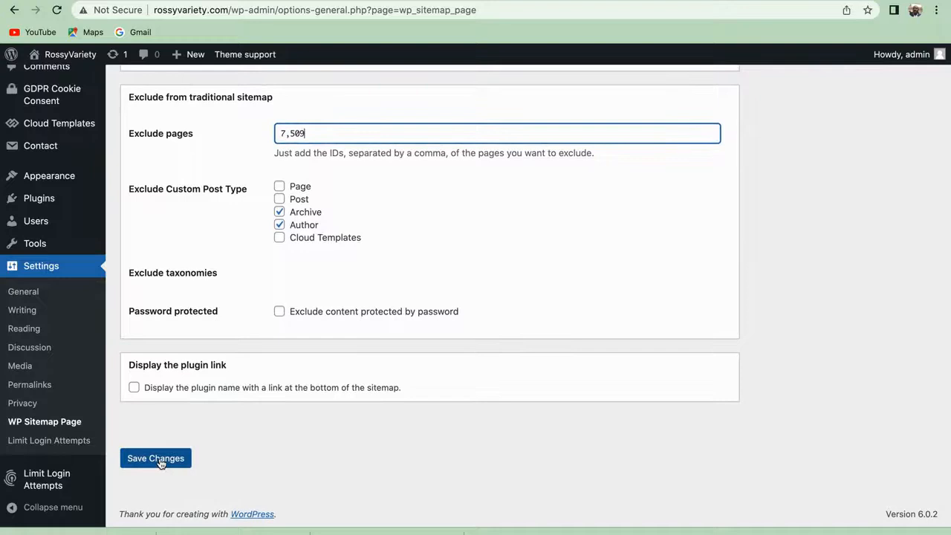
left_click(157, 459)
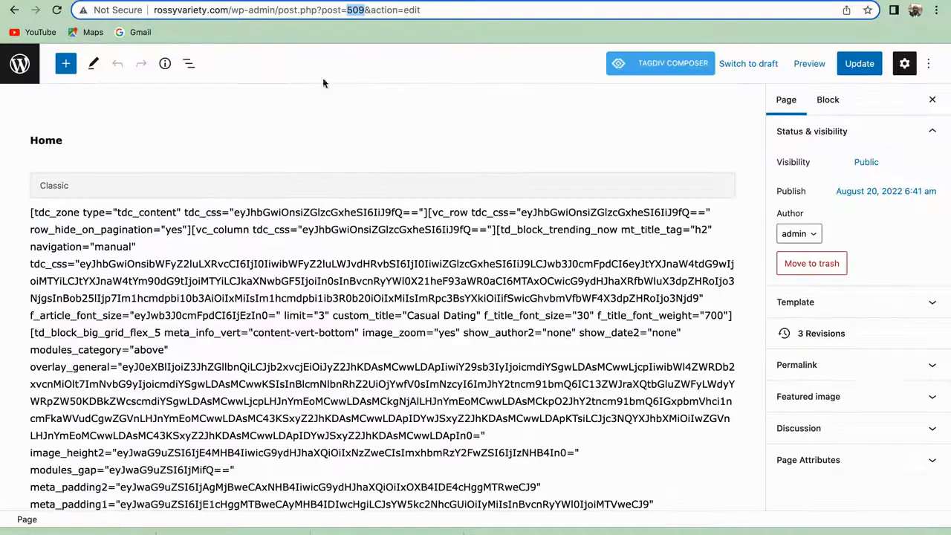
Step: Leave the Home page editor, go through the dashboard to the list of all pages, and view the Sitemap page
left_click(15, 10)
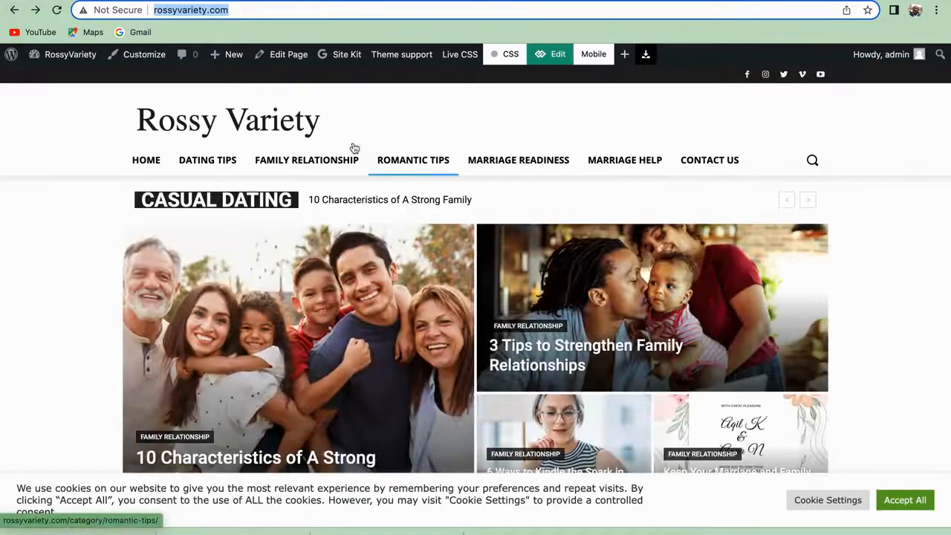
mouse_move(87, 62)
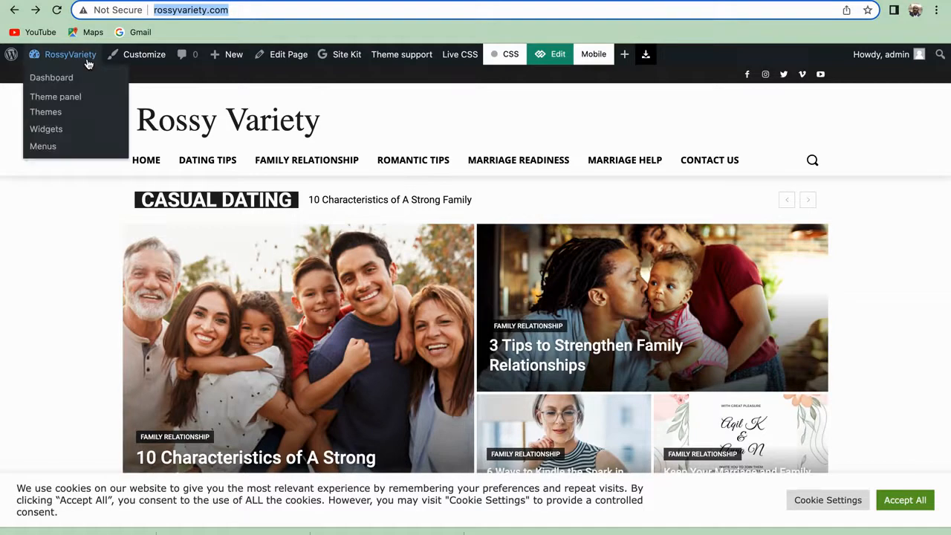
left_click(65, 81)
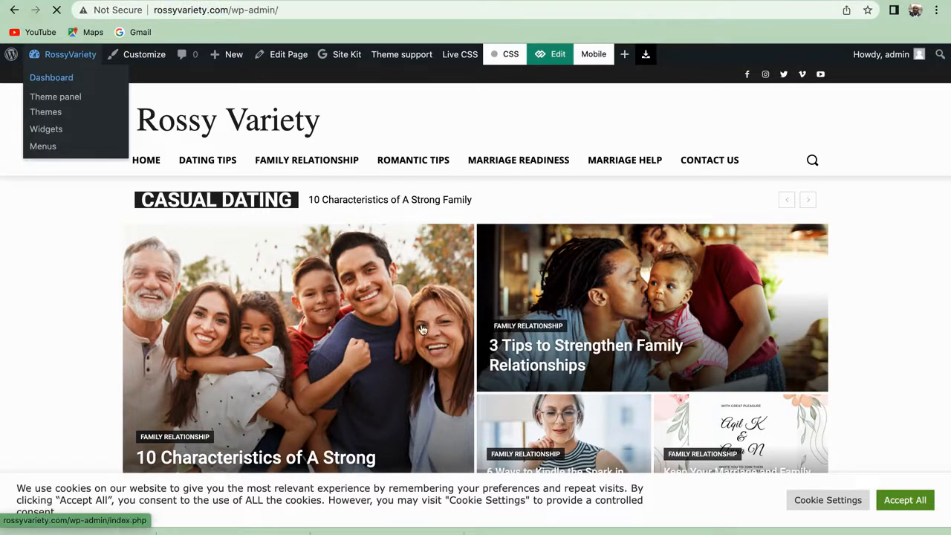
scroll(528, 443, "down", 10)
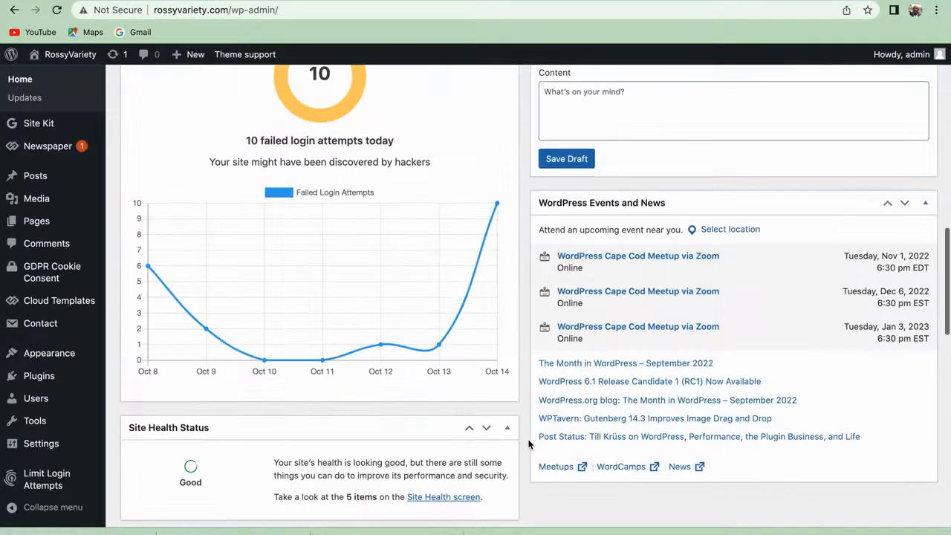
scroll(528, 443, "down", 2)
left_click(35, 223)
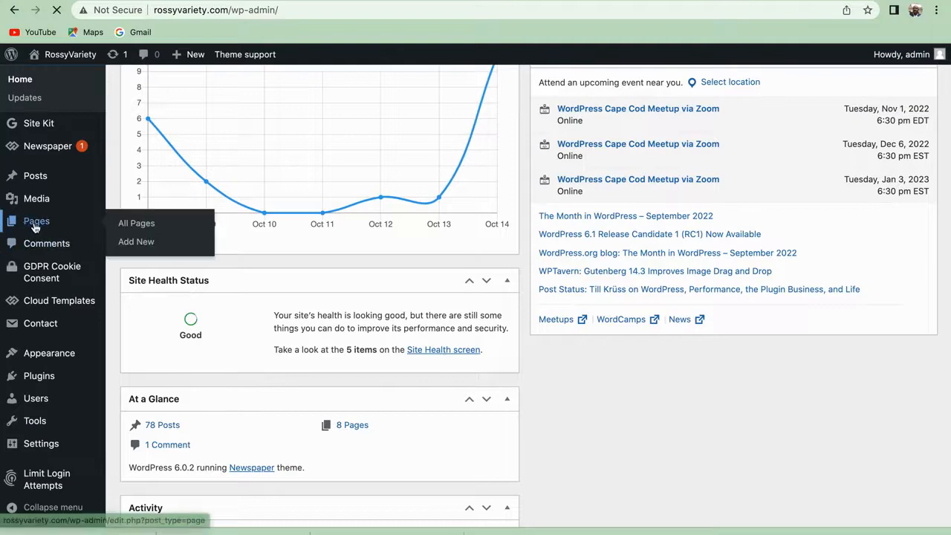
scroll(375, 405, "down", 5)
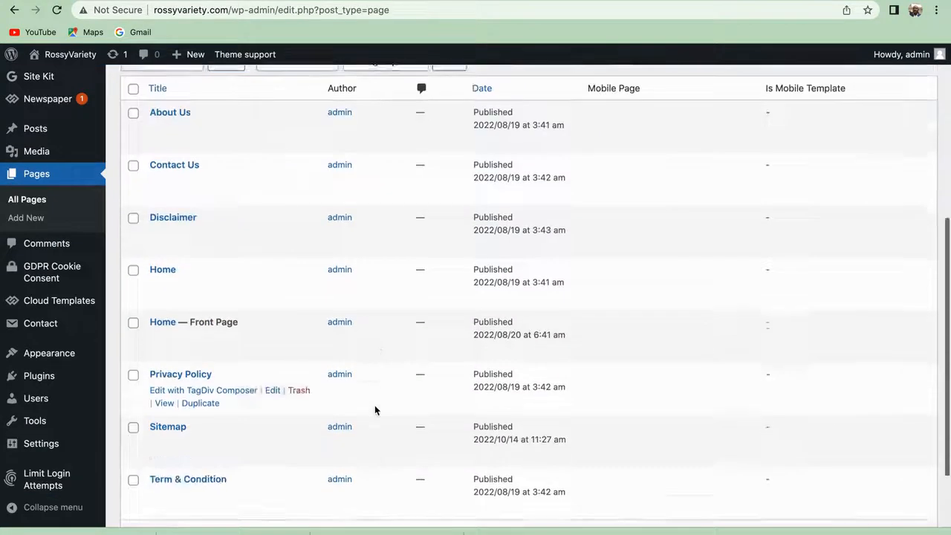
scroll(375, 405, "down", 2)
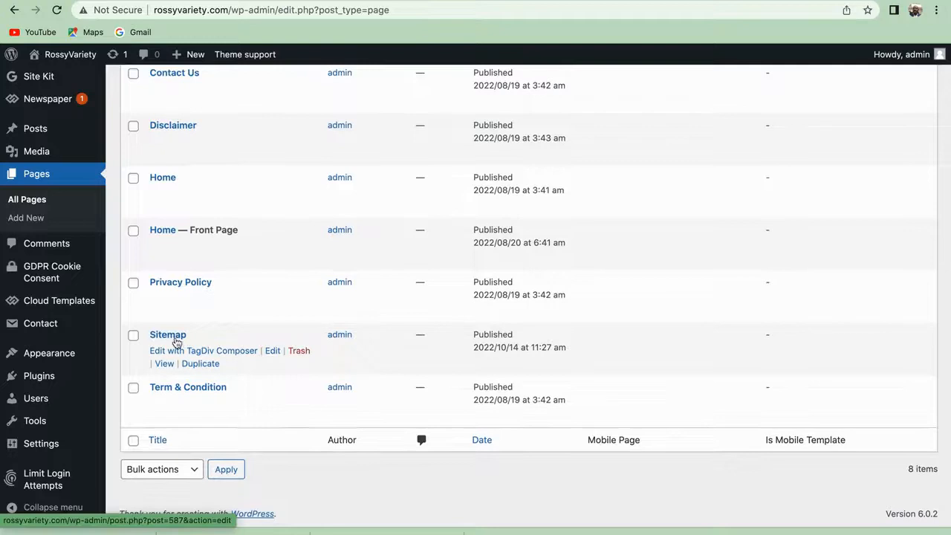
left_click(165, 363)
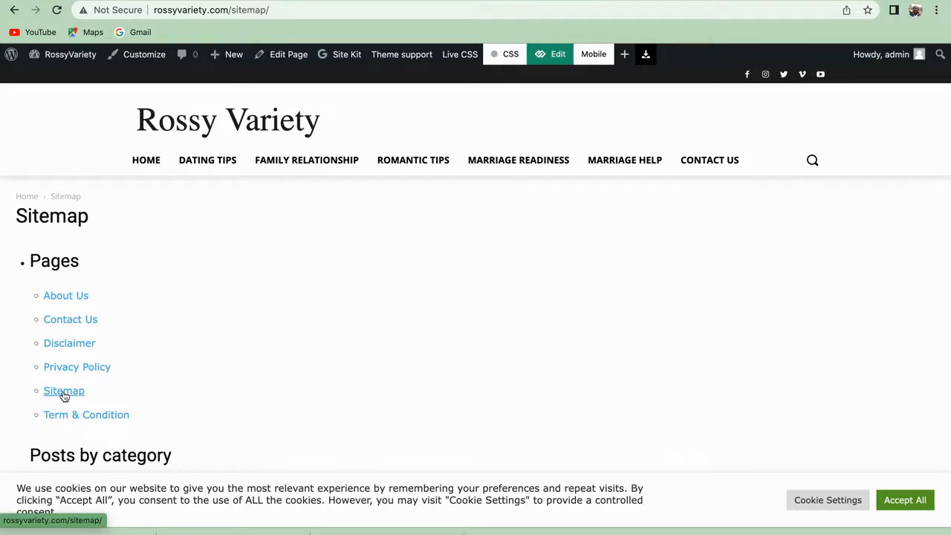
Step: Open the Sitemap page for editing and copy its post ID 587 from the address
left_click(289, 56)
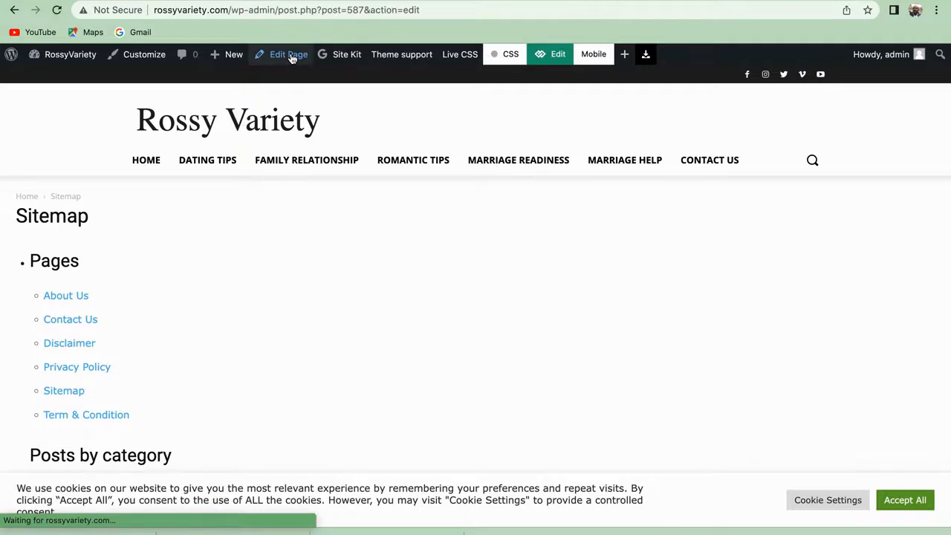
left_click(363, 10)
left_click_drag(363, 10, 347, 11)
right_click(352, 11)
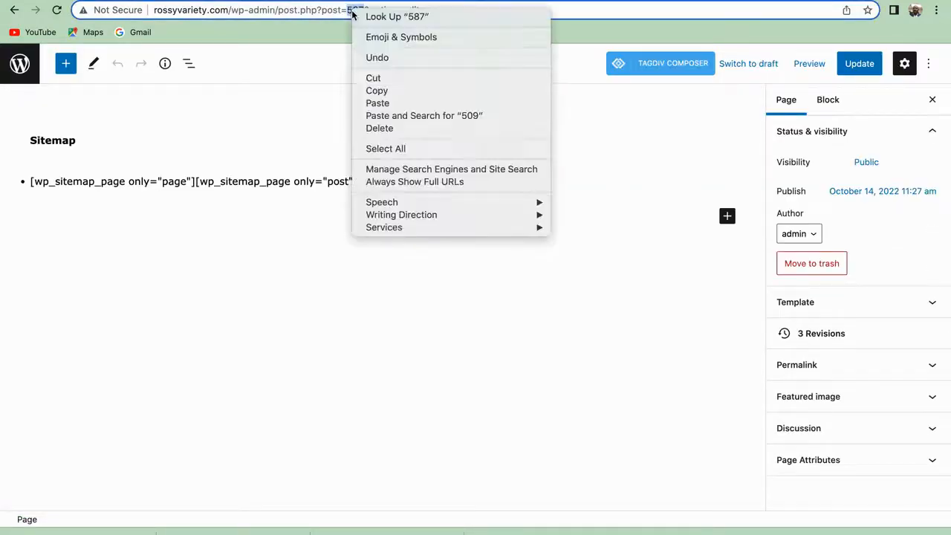
left_click(376, 91)
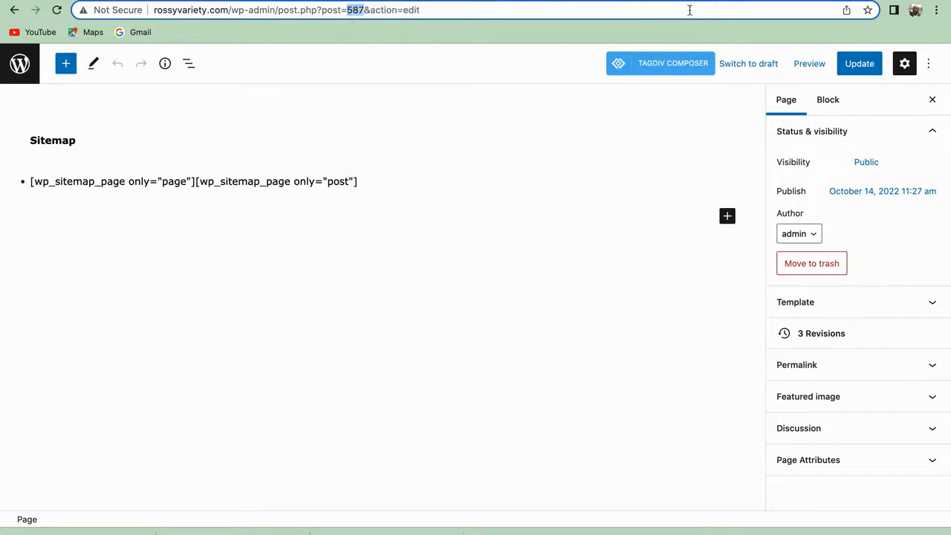
Step: Append page ID 587 to the pages excluded from the traditional sitemap, making the list 7,509,587, and save the changes
left_click(739, 2)
scroll(557, 289, "down", 5)
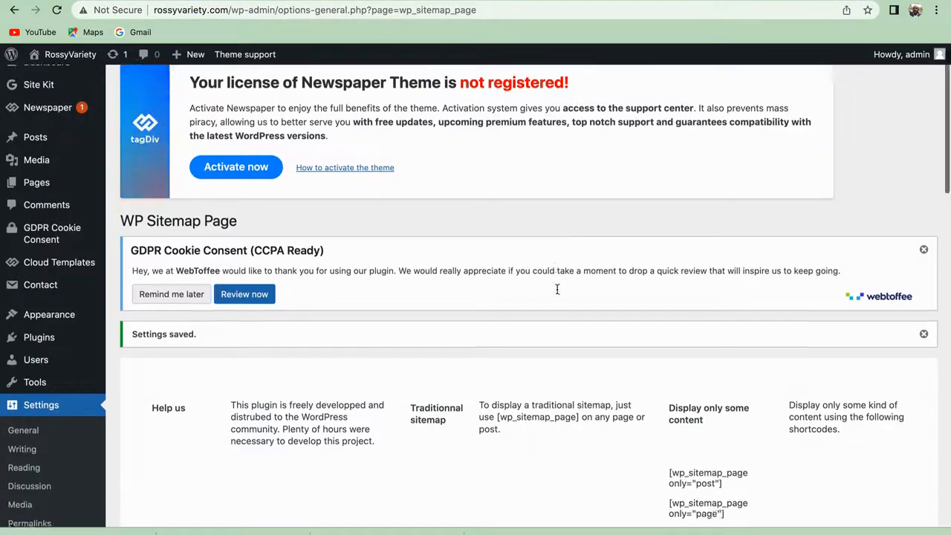
scroll(549, 291, "down", 2)
scroll(513, 284, "down", 5)
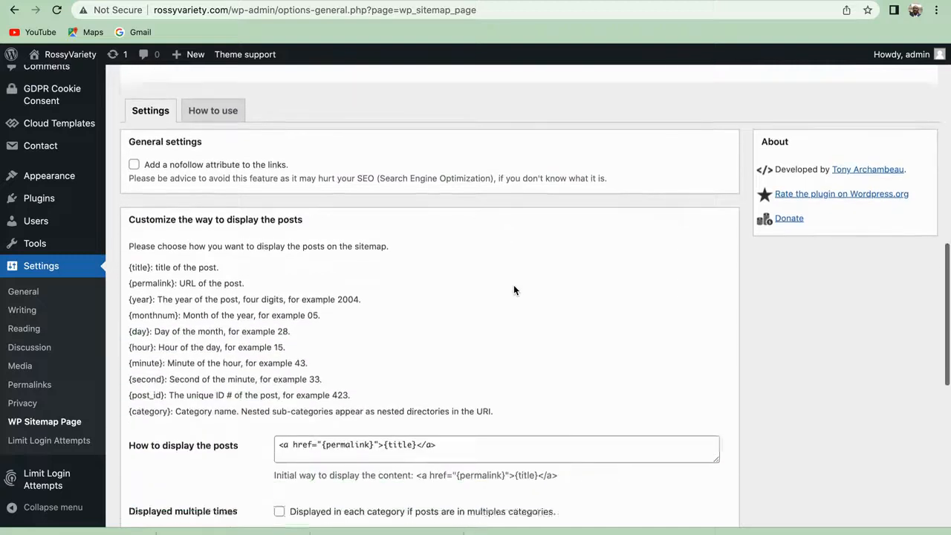
left_click(311, 447)
type(",587")
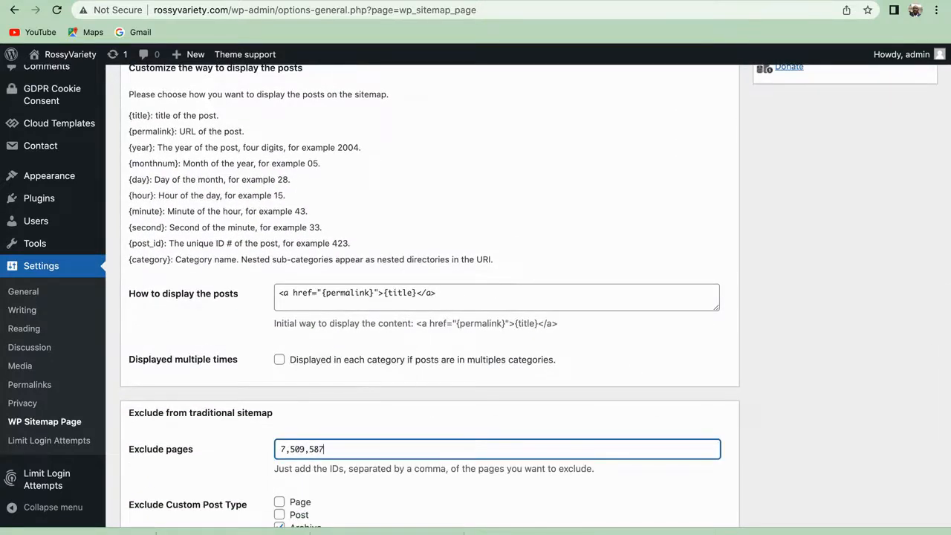
scroll(556, 453, "down", 5)
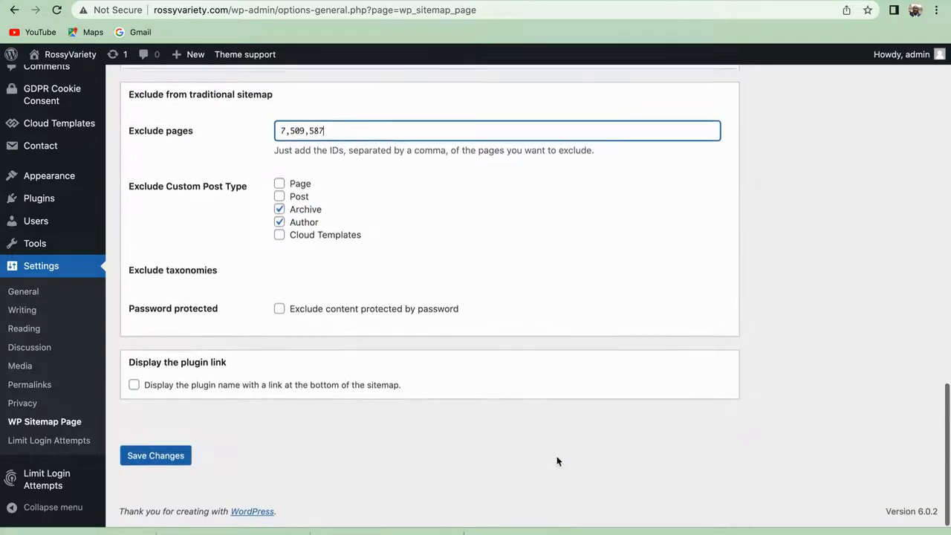
left_click(158, 458)
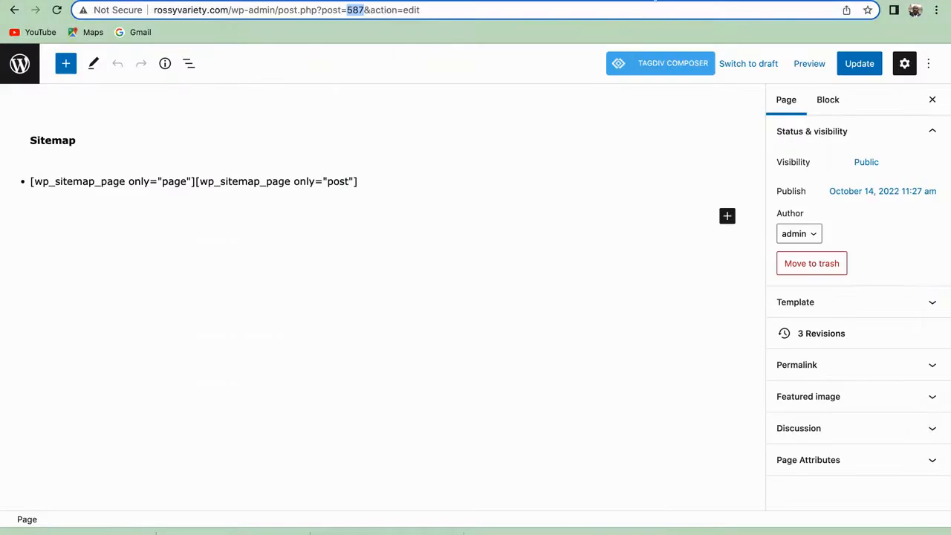
Step: Go back from the editor to the published Sitemap page and reload it to check the page list
left_click(14, 10)
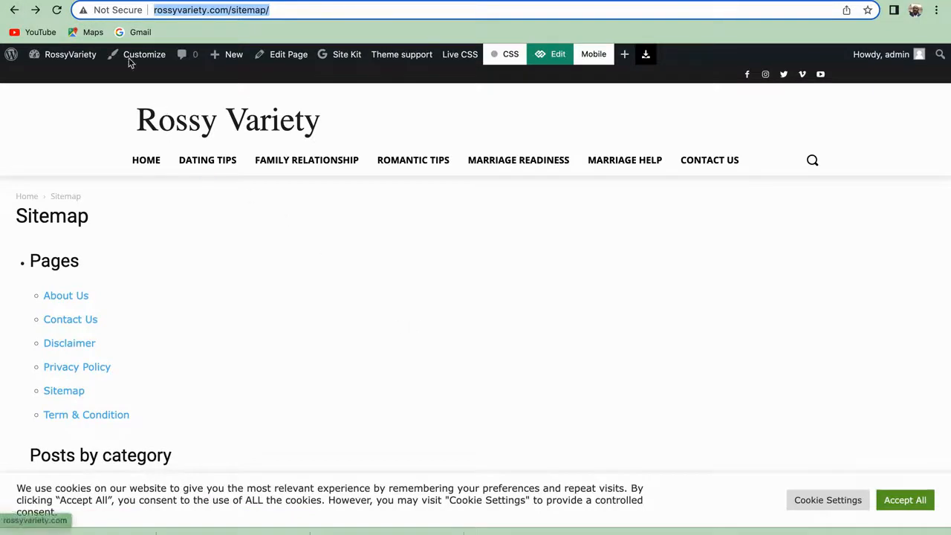
left_click(57, 11)
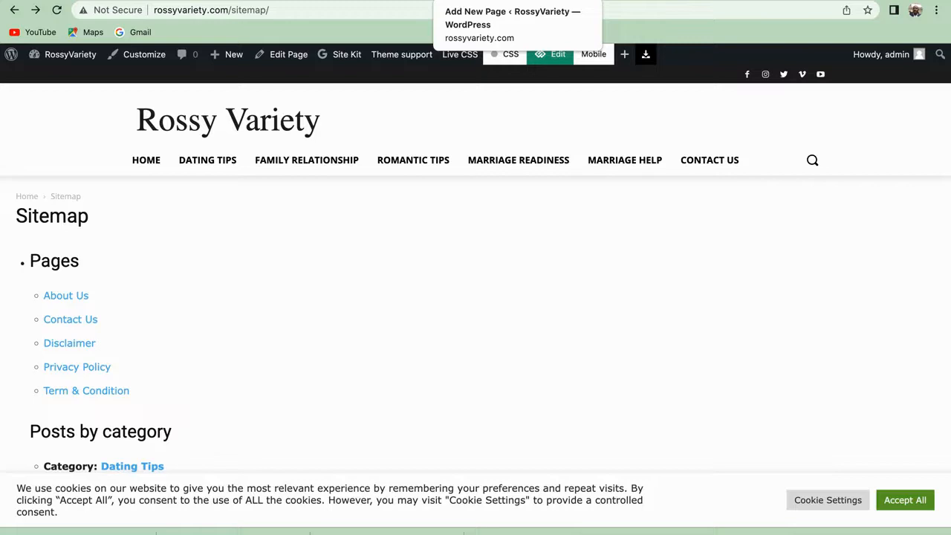
left_click(505, 1)
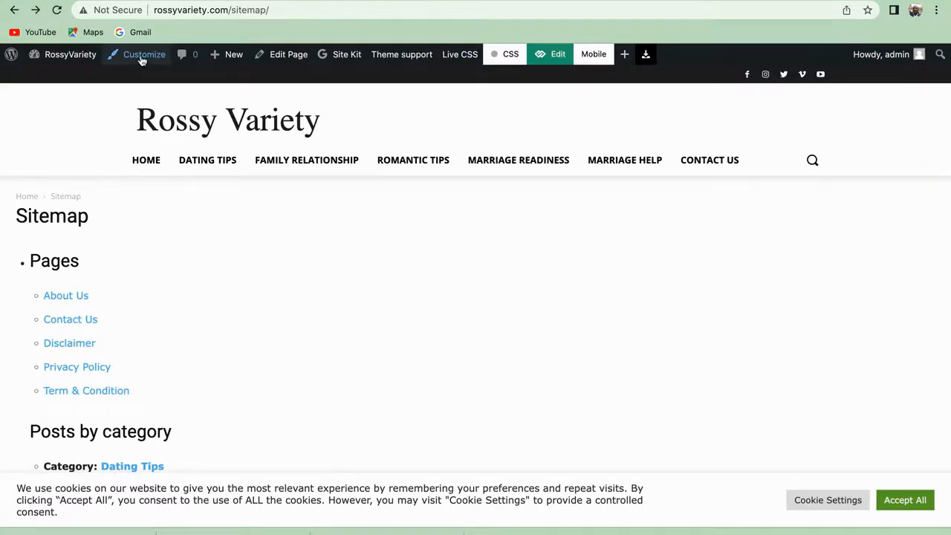
Step: In the site customizer, replace Home with the Sitemap page in menu 1, the header menu, and return to the menu list
left_click(141, 61)
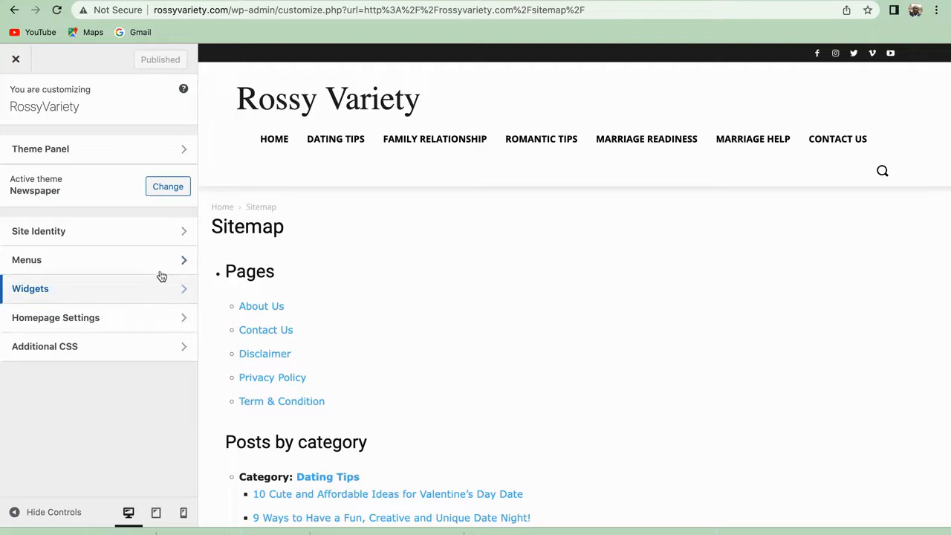
left_click(182, 263)
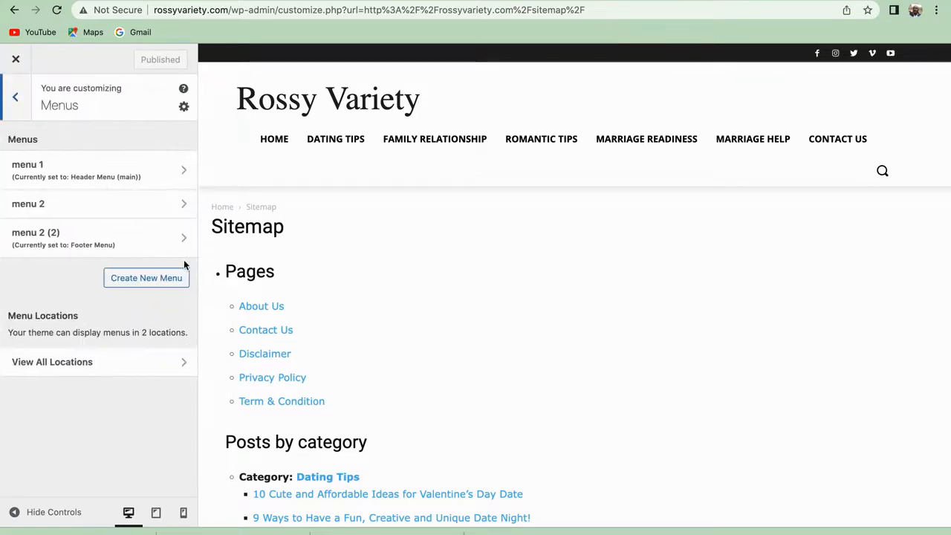
left_click(183, 170)
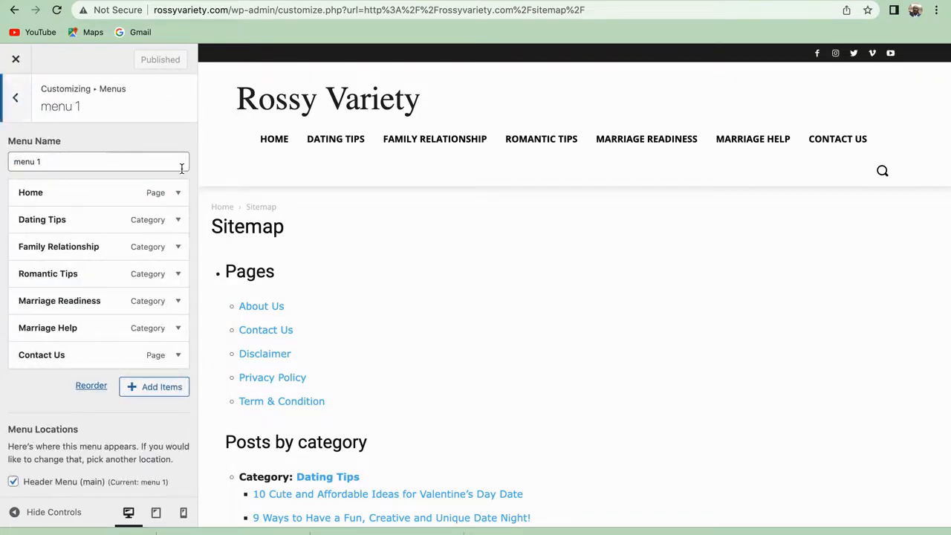
left_click(15, 98)
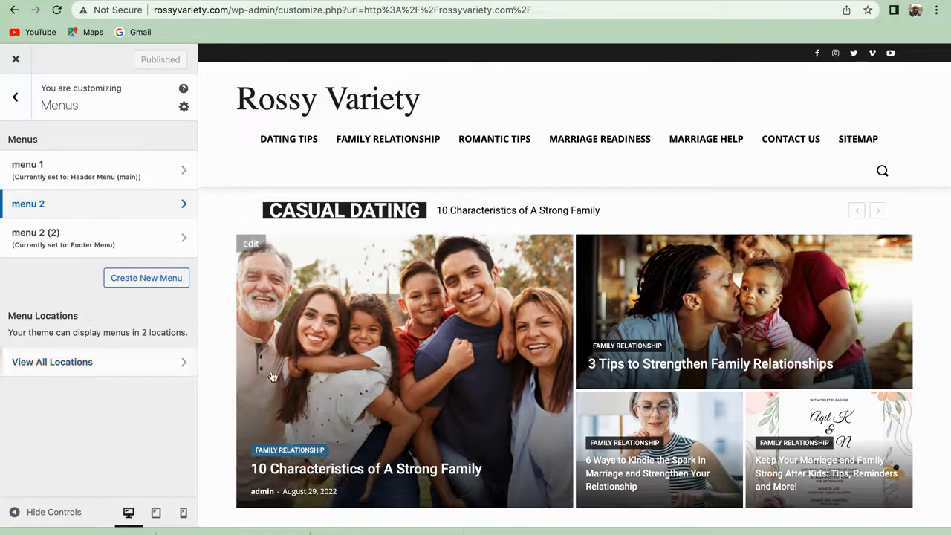
Step: Check the footer links in the site preview and remove the Home item from menu 2
scroll(361, 388, "down", 10)
scroll(361, 388, "down", 15)
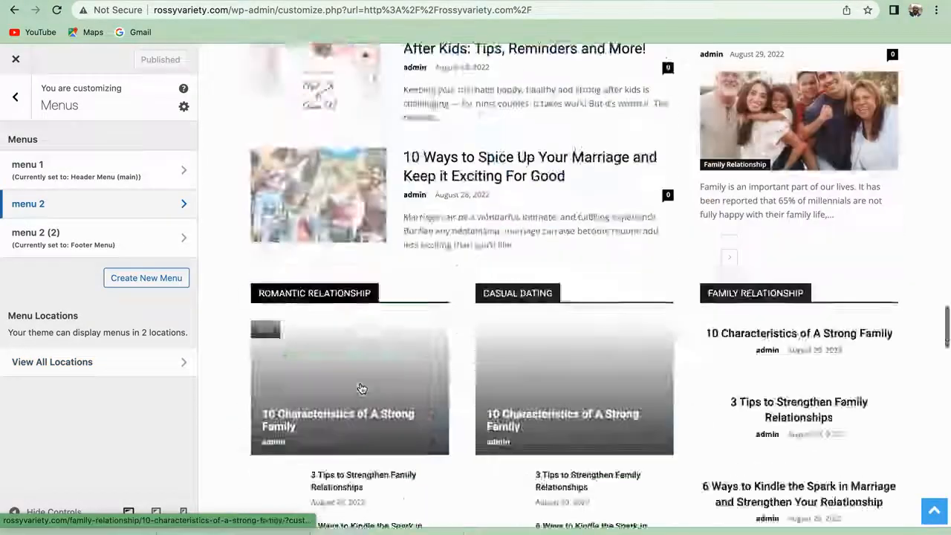
scroll(362, 389, "down", 10)
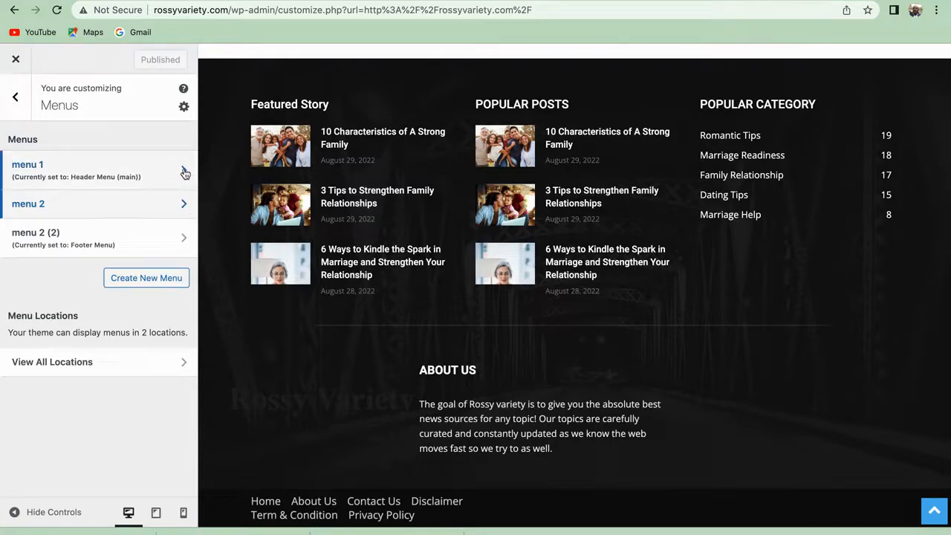
left_click(184, 205)
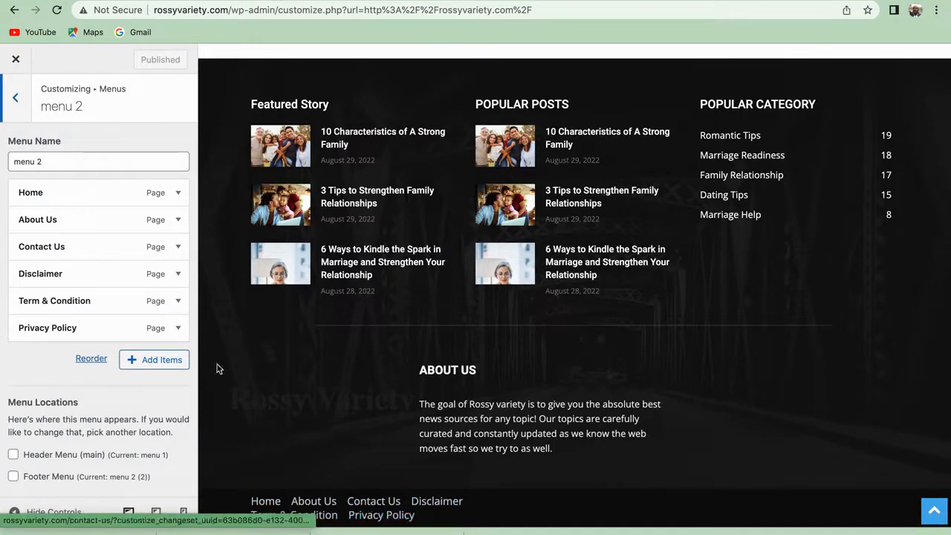
left_click(178, 192)
left_click(36, 278)
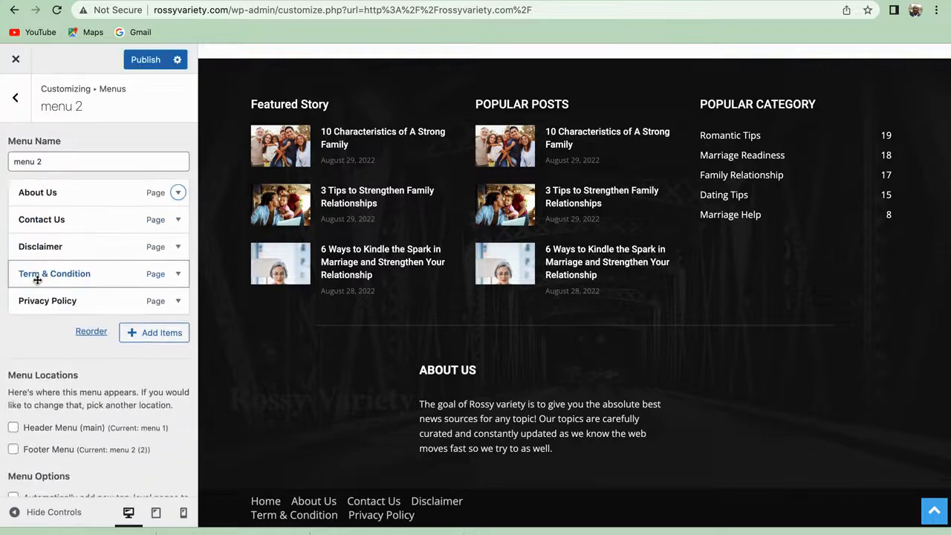
Step: Add the Sitemap page to menu 2, publish the change, and leave the customizer
left_click(151, 334)
left_click(254, 186)
left_click(155, 61)
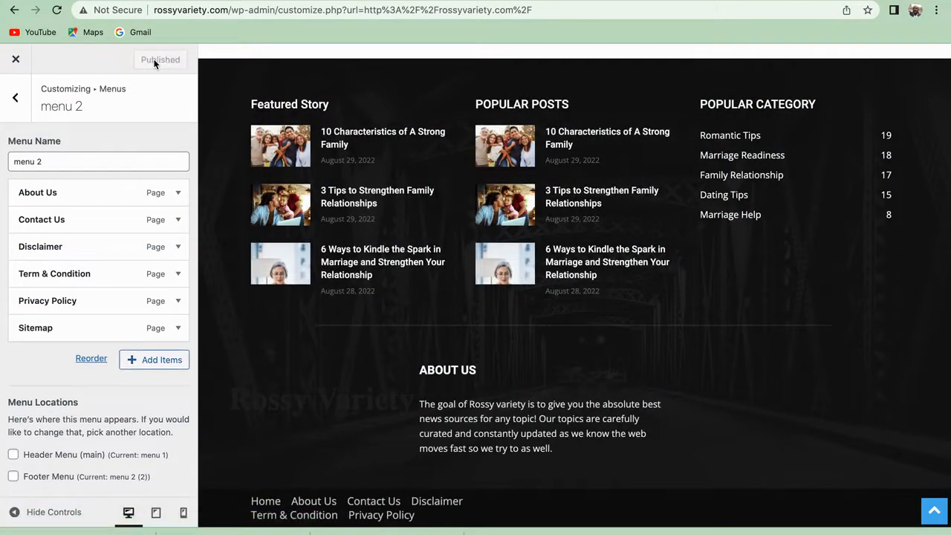
left_click(16, 98)
left_click(15, 61)
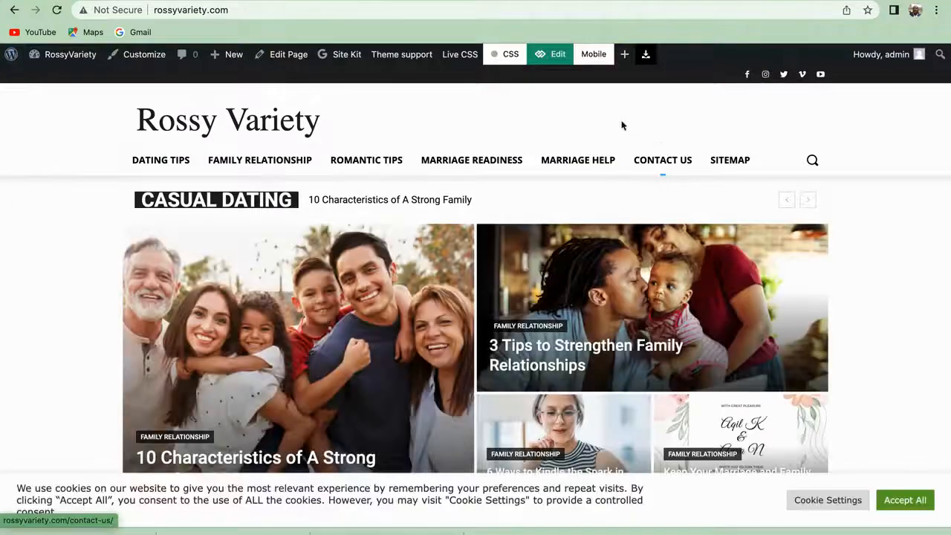
Step: Reload the homepage, accept the cookie notice covering the footer, and follow the footer's Sitemap link
left_click(57, 11)
scroll(328, 180, "down", 10)
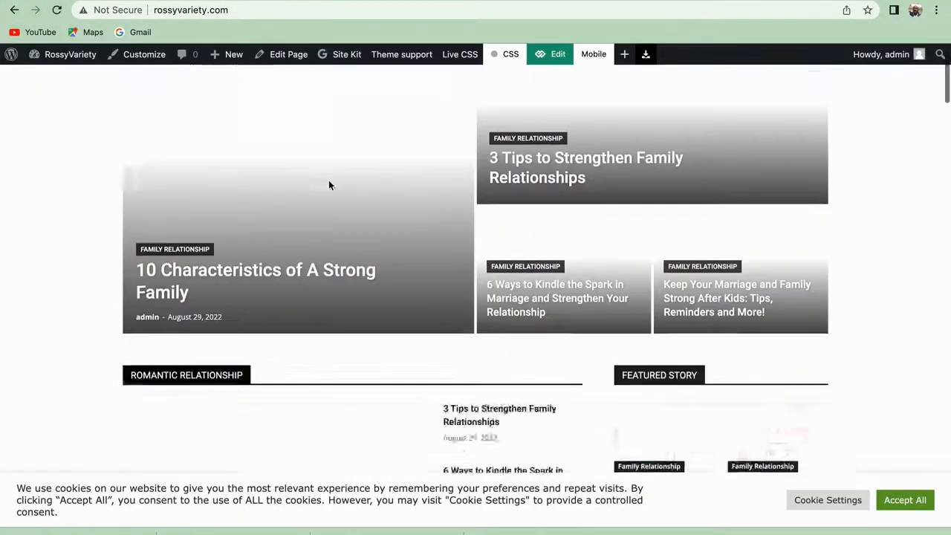
scroll(329, 179, "down", 15)
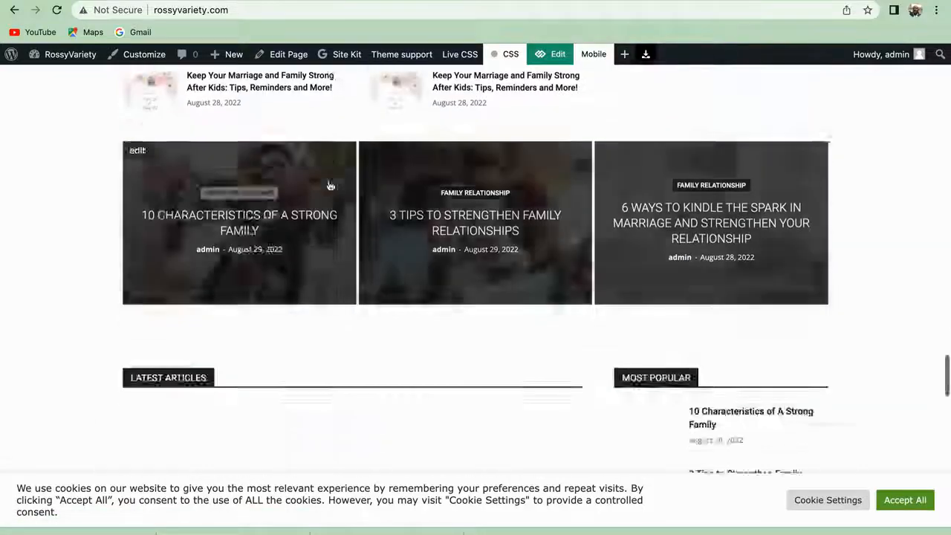
scroll(330, 186, "down", 10)
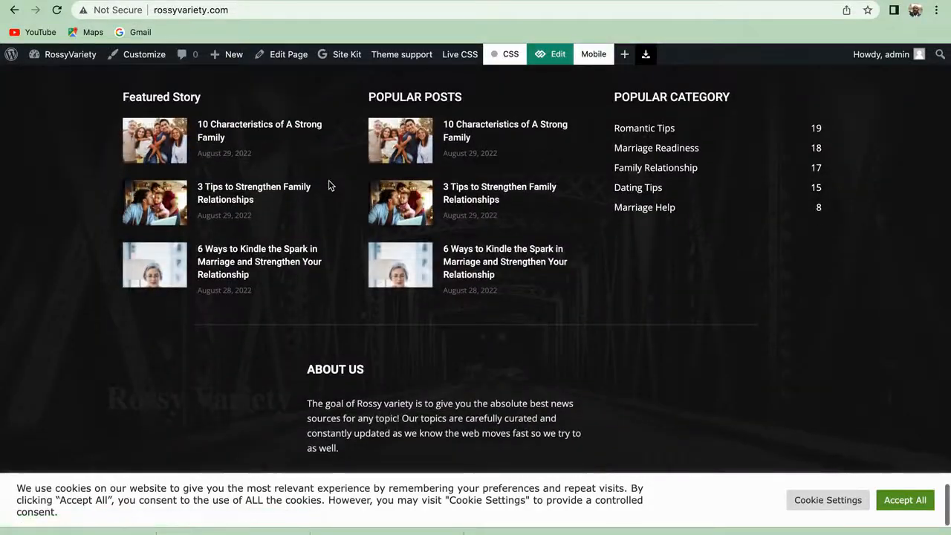
scroll(329, 186, "up", 1)
scroll(329, 185, "down", 1)
scroll(329, 186, "up", 3)
scroll(329, 185, "down", 3)
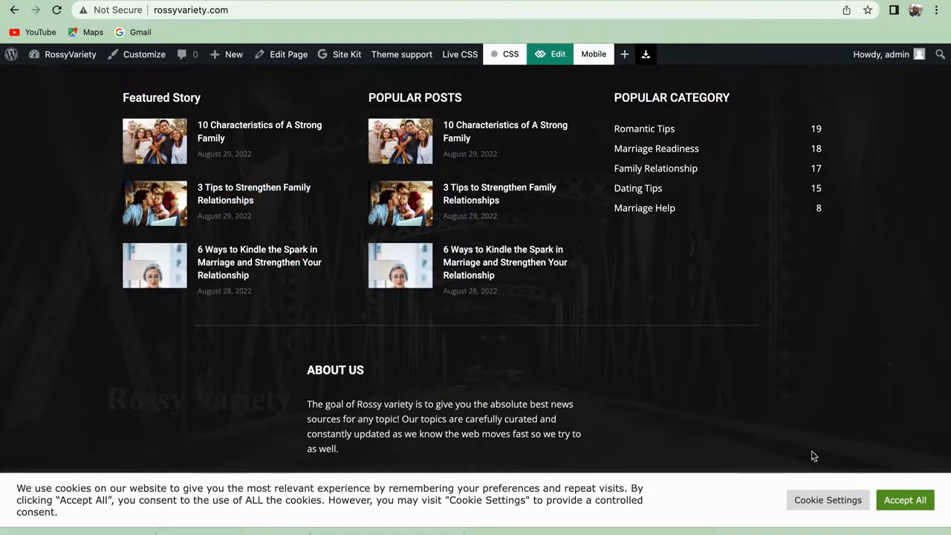
left_click(895, 500)
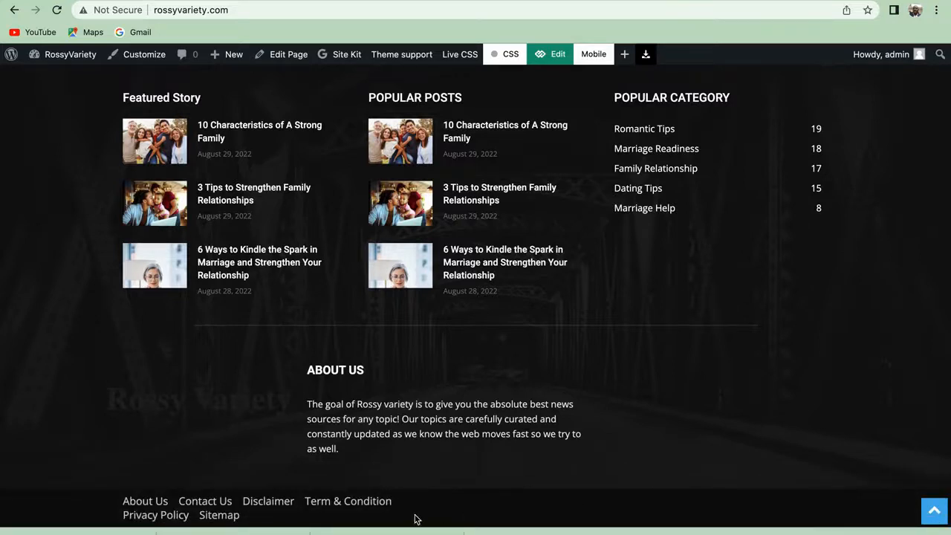
left_click(223, 516)
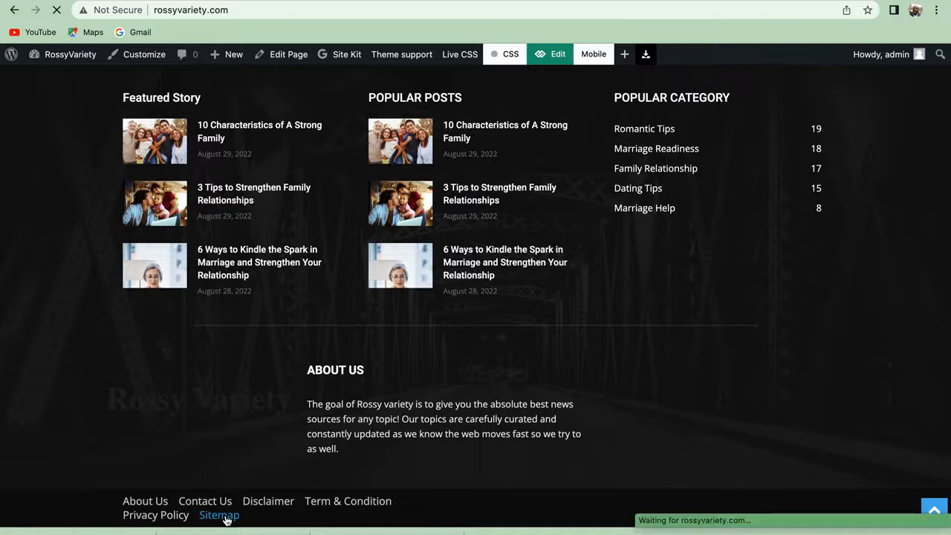